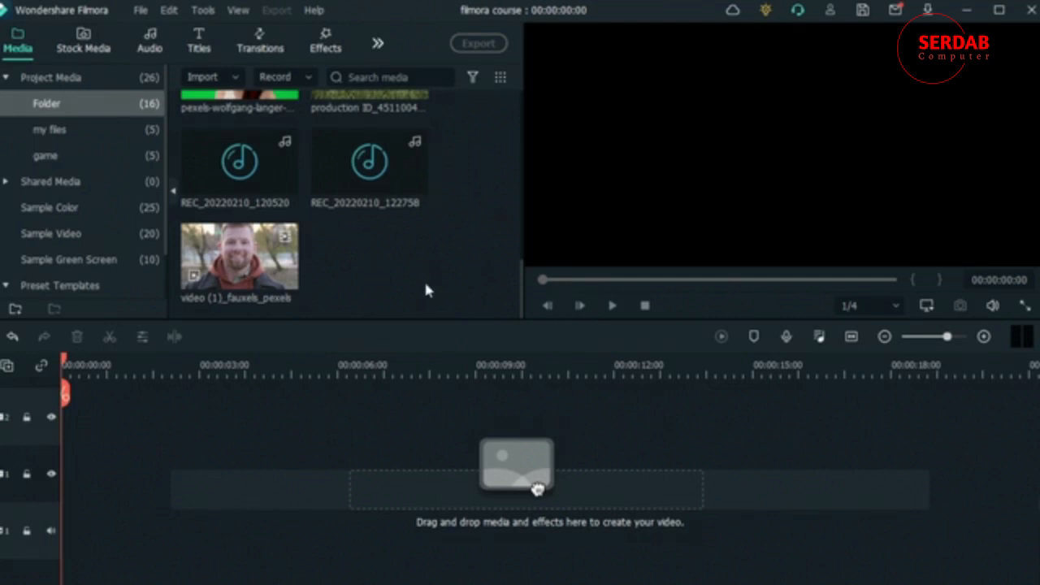
- Place the video (1)_fauxels_pexels clip from the project folder at the start of video track 1
scroll(330, 268, "up", 5)
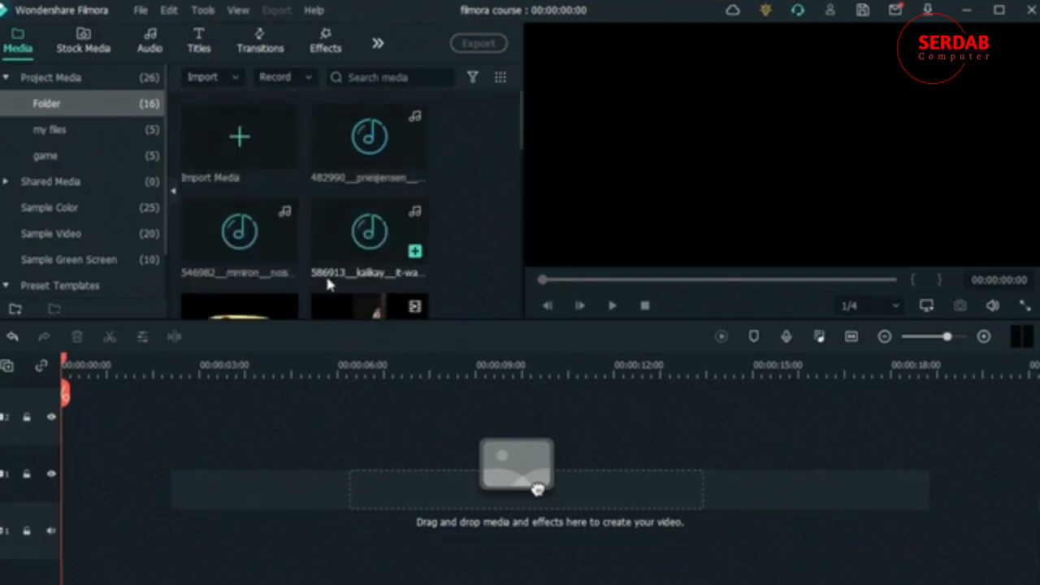
scroll(362, 234, "down", 5)
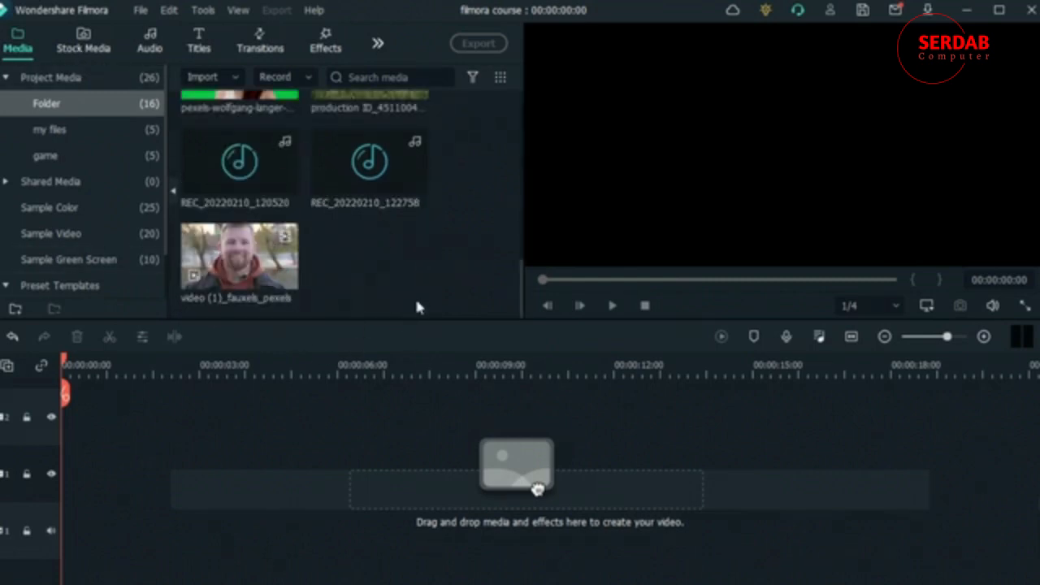
left_click_drag(276, 294, 71, 469)
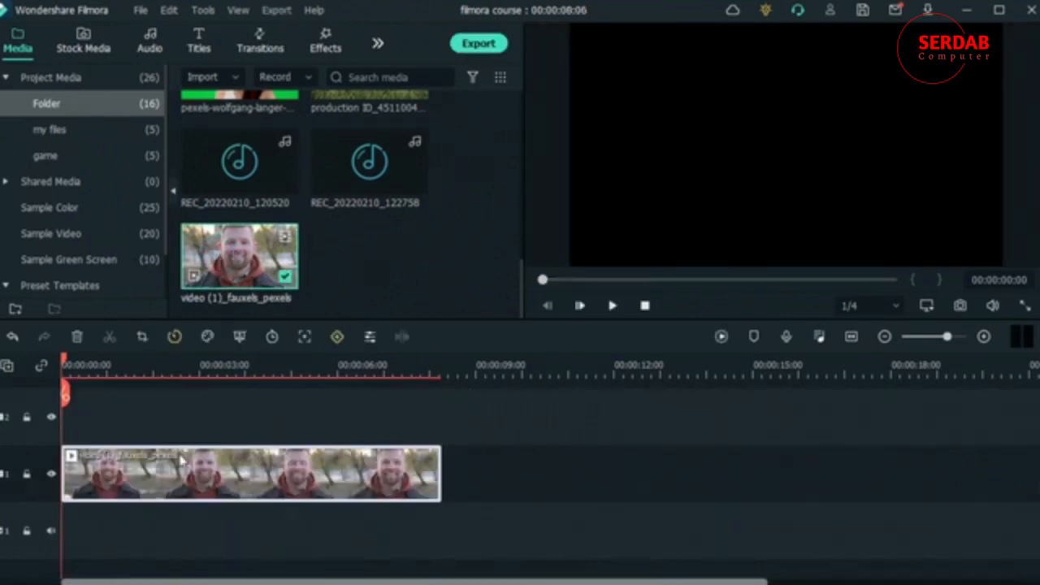
left_click_drag(67, 363, 57, 403)
- Add the Eyes AR sticker to video track 2 above the man's clip, starting at the beginning of the timeline
left_click(328, 53)
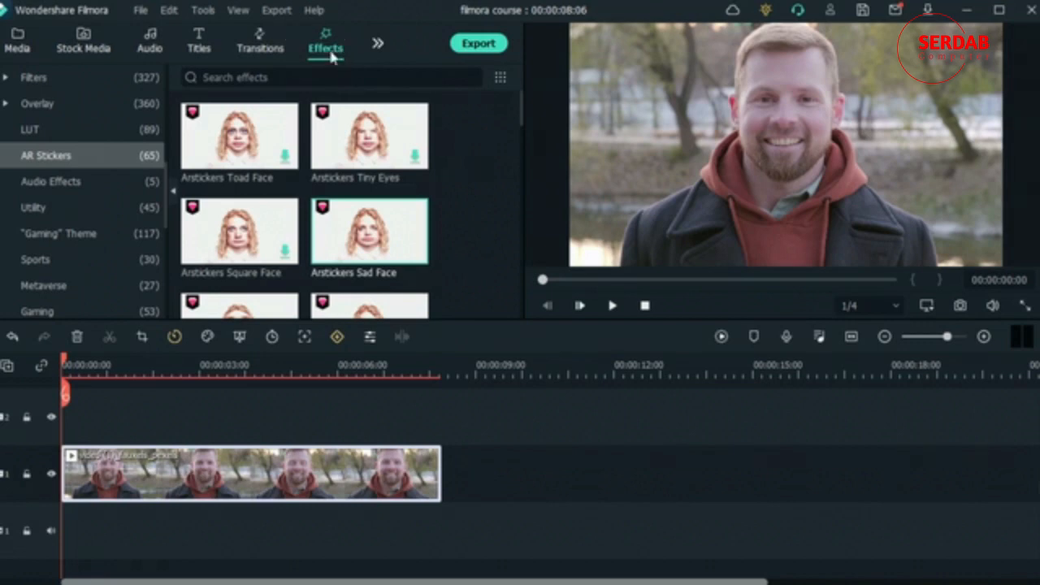
scroll(314, 232, "down", 5)
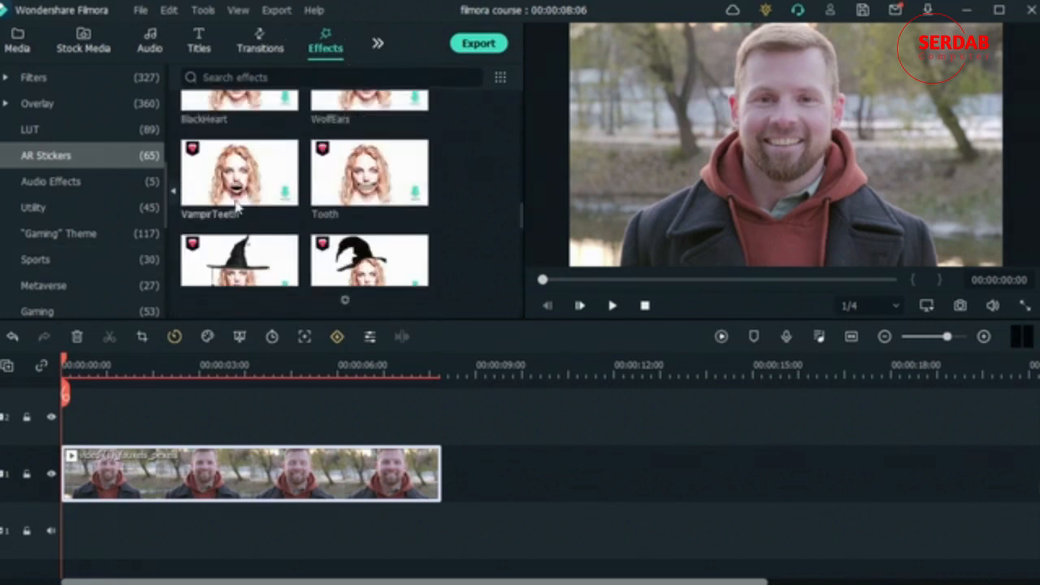
scroll(262, 175, "down", 3)
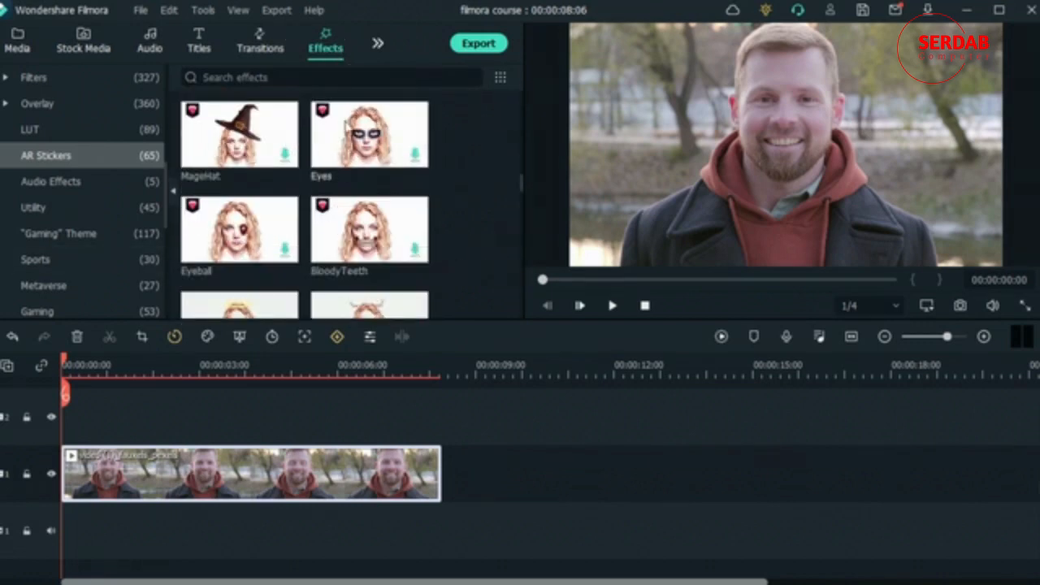
left_click(420, 157)
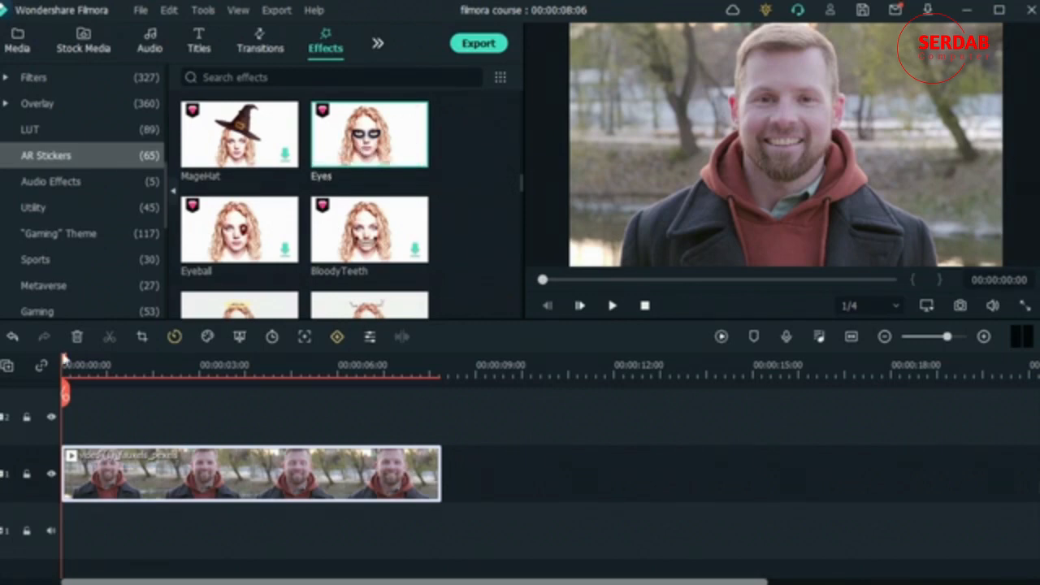
left_click_drag(67, 365, 403, 461)
left_click_drag(391, 362, 61, 391)
mouse_move(341, 124)
left_click_drag(367, 140, 85, 416)
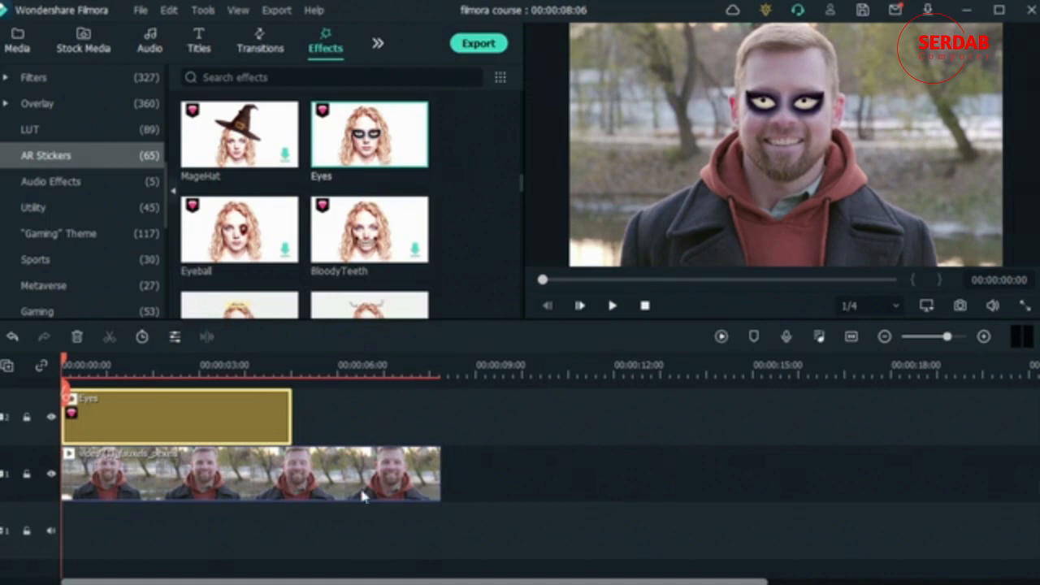
- Extend the Eyes sticker to nearly the full length of the man's clip and delete it after previewing
left_click_drag(67, 365, 282, 421)
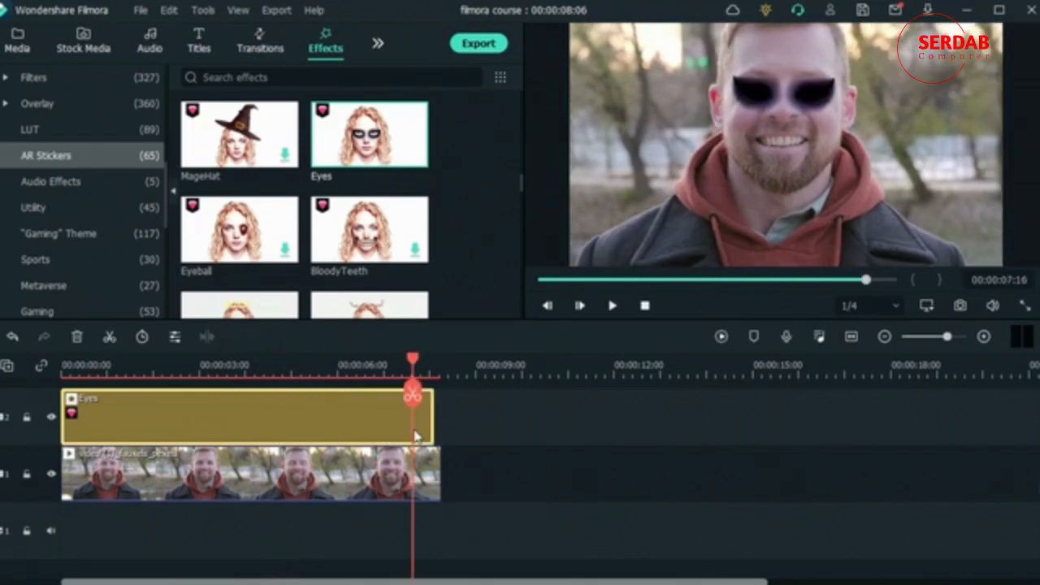
left_click_drag(416, 432, 82, 390)
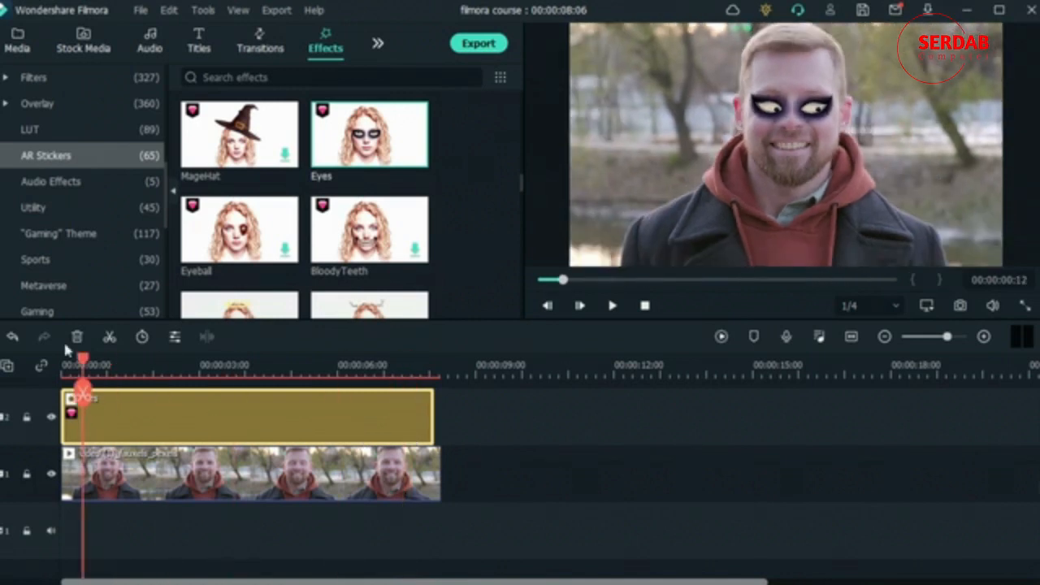
left_click(76, 336)
- Add the Big Eyes AR sticker at the start of video track 2 and preview it on the man's face
scroll(284, 223, "down", 3)
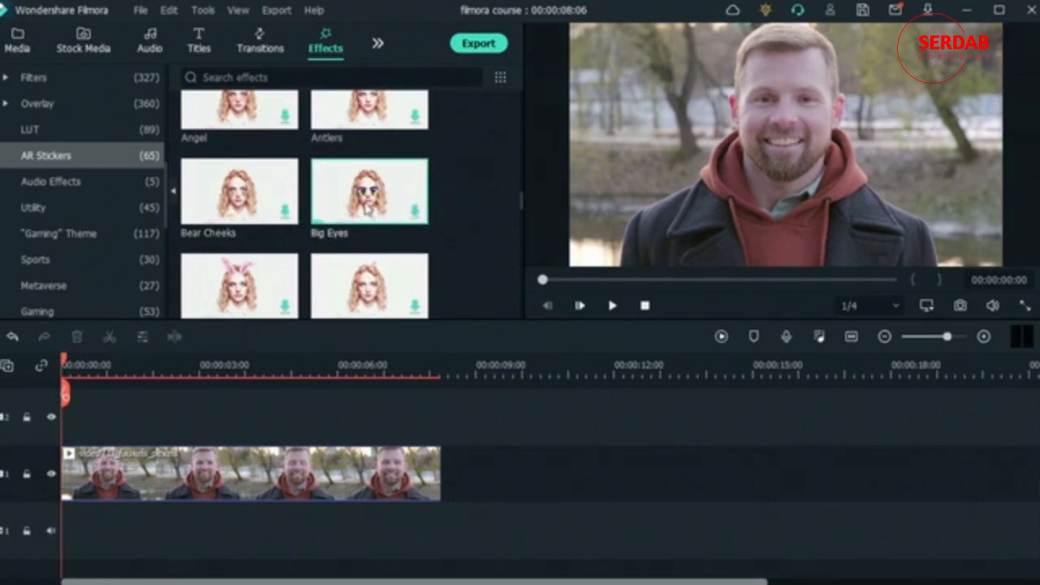
left_click_drag(368, 195, 81, 424)
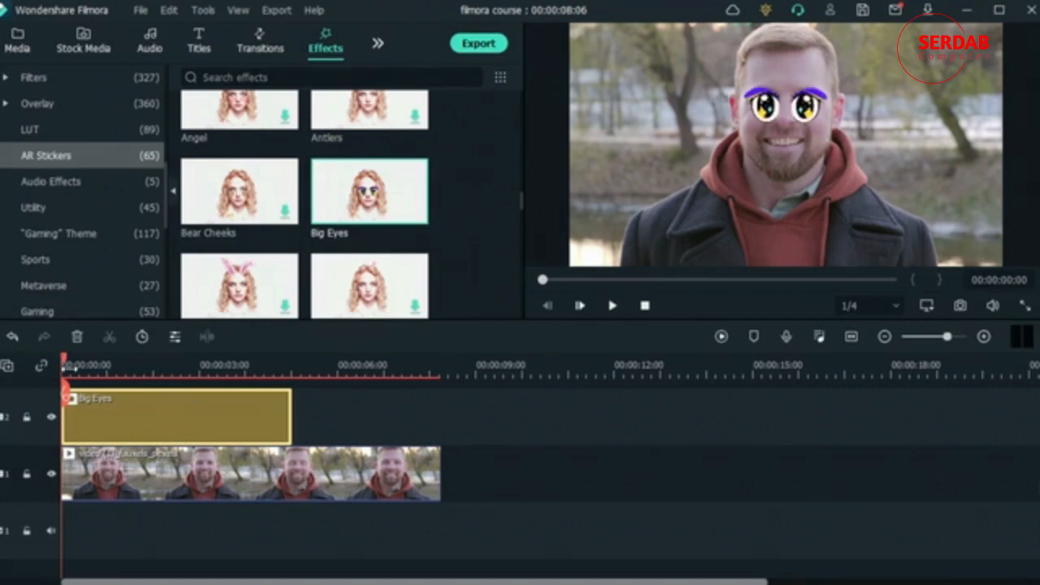
left_click_drag(66, 361, 179, 364)
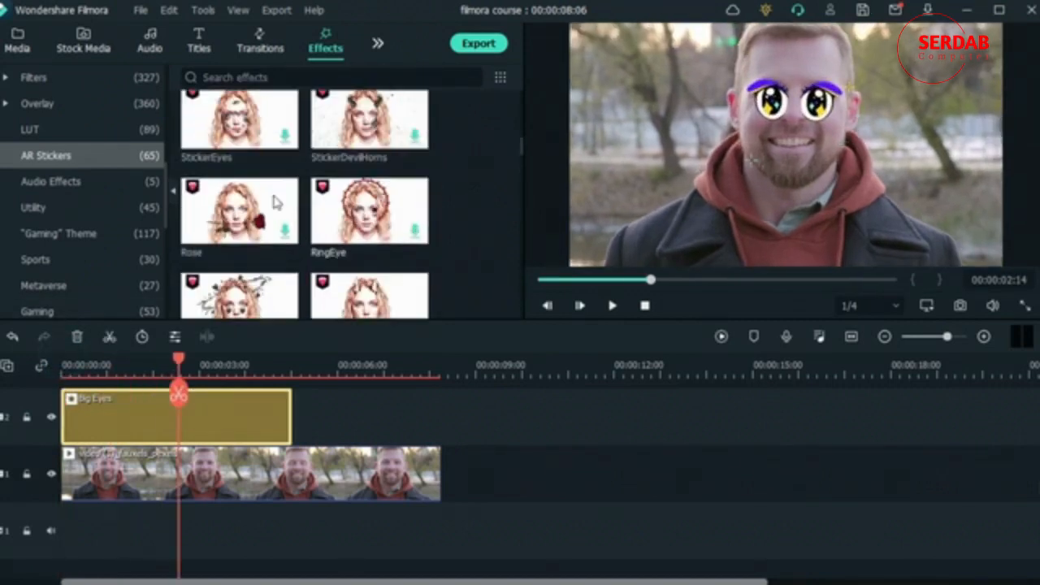
- Replace the Big Eyes sticker with the Gentleman AR sticker at the start of video track 2
scroll(238, 218, "down", 15)
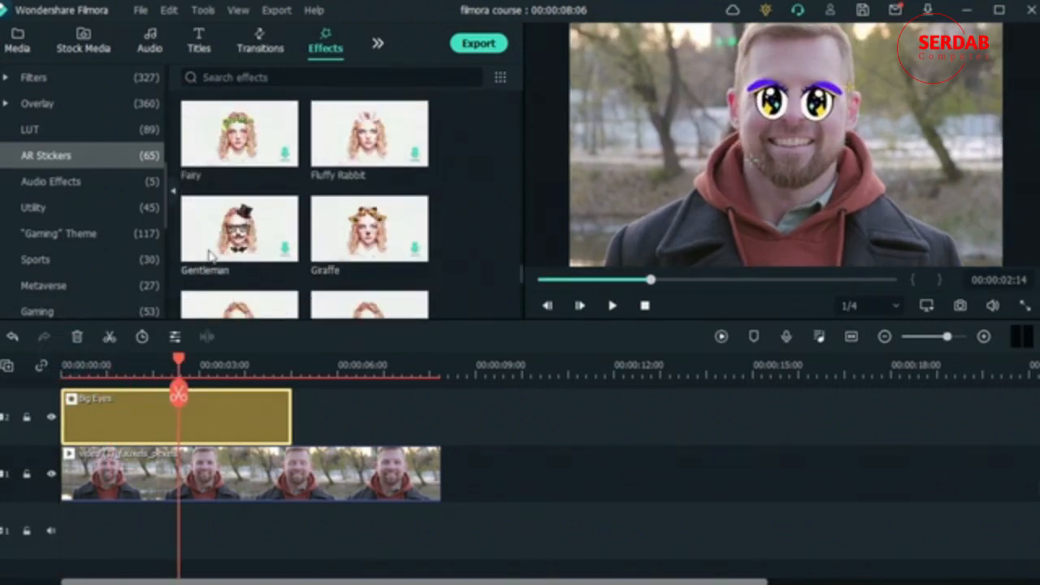
left_click(76, 336)
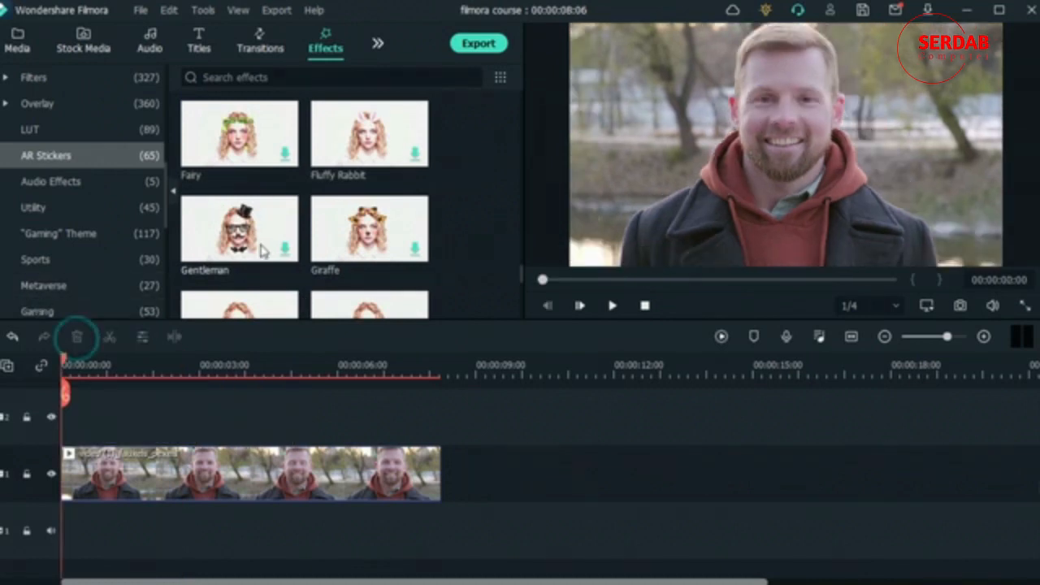
left_click_drag(239, 228, 119, 415)
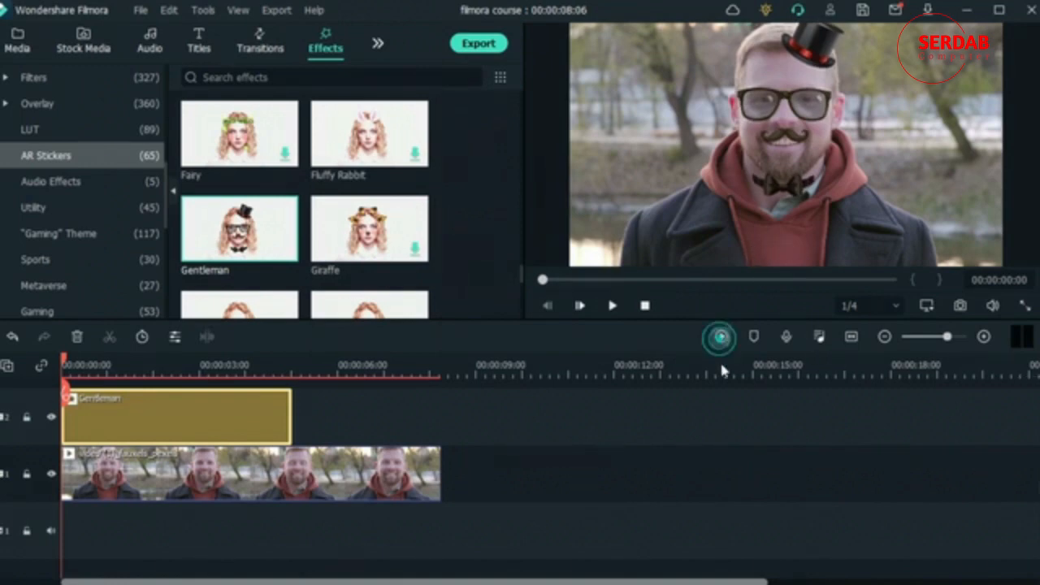
- Render the timeline preview and play back the clip with the Gentleman sticker
key("Return")
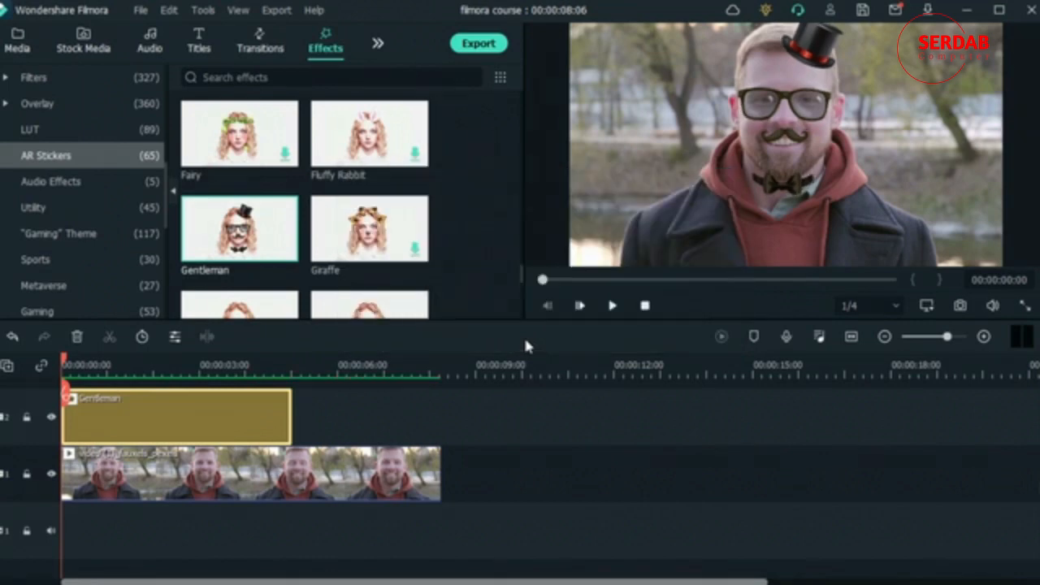
key("space")
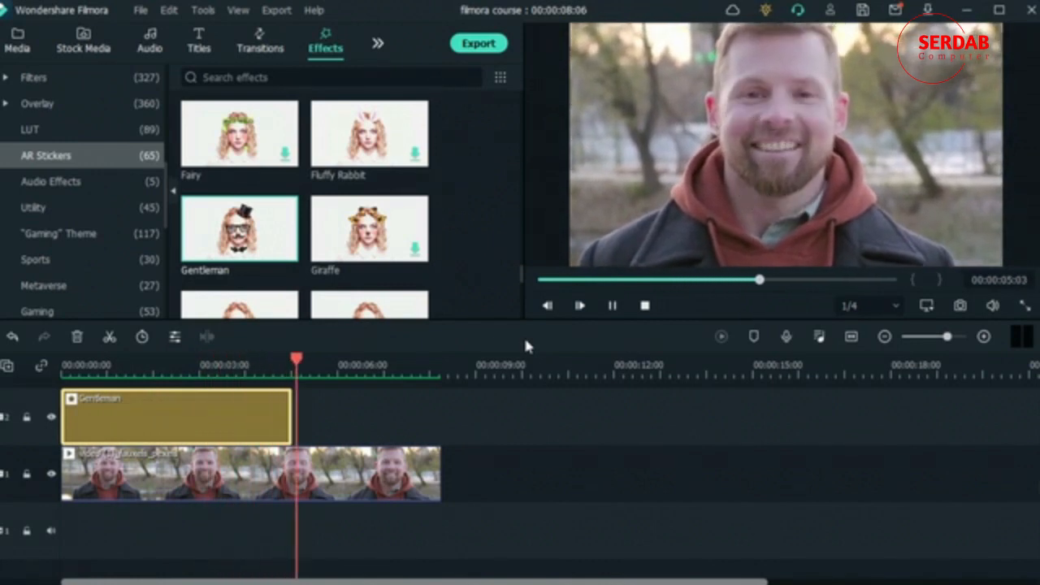
key("space")
- Extend the Gentleman sticker to cover the whole clip and preview it around 00:00:02:02
left_click_drag(291, 439, 448, 445)
left_click_drag(272, 371, 157, 378)
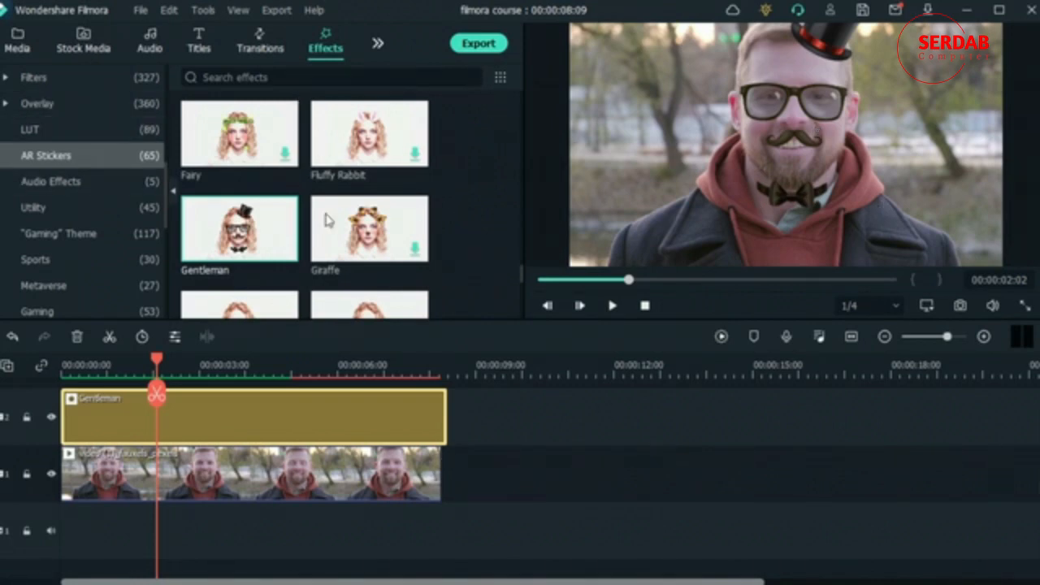
scroll(329, 225, "down", 3)
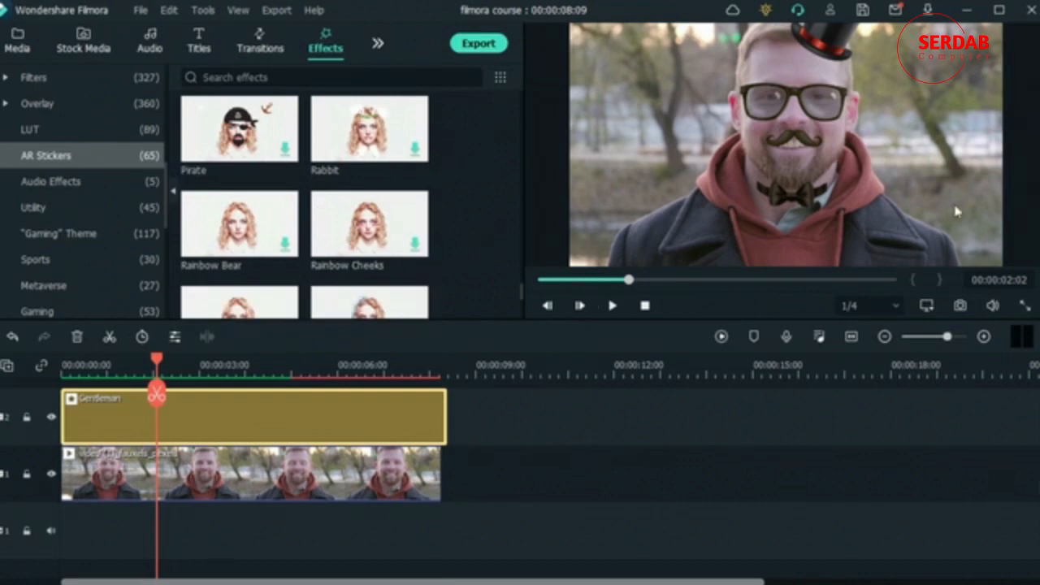
scroll(336, 209, "down", 3)
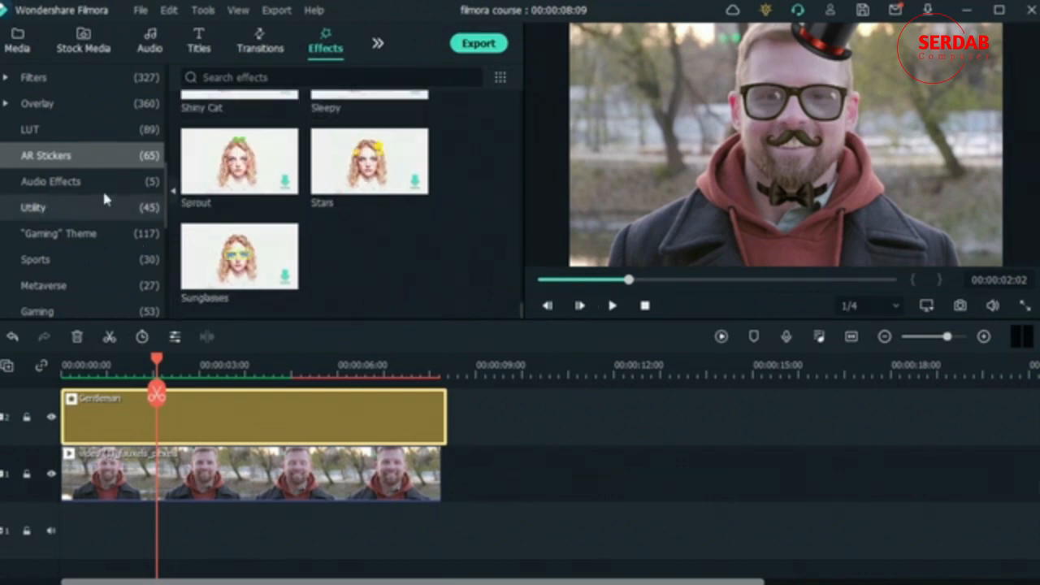
scroll(418, 267, "down", 10)
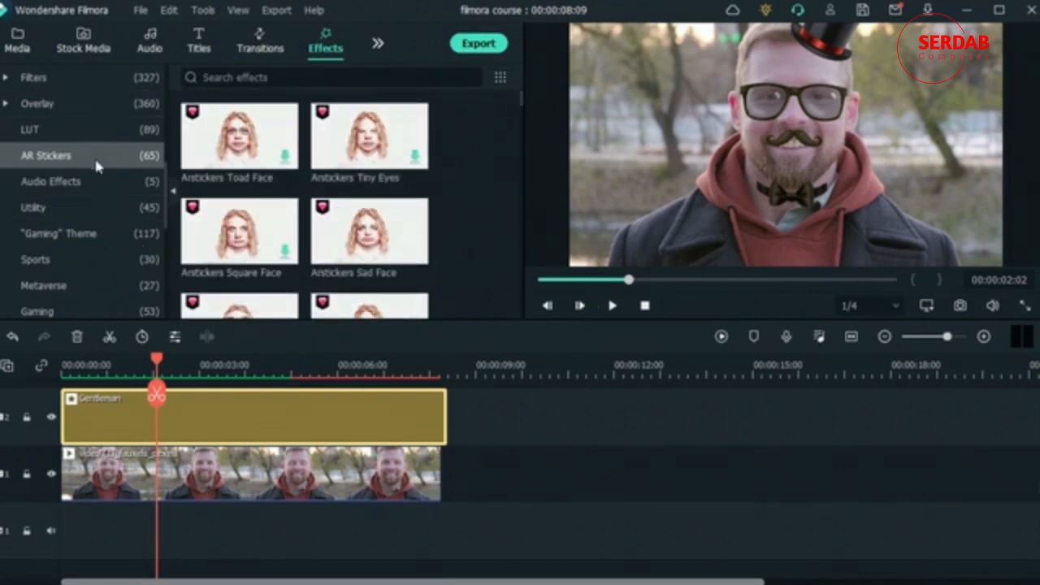
scroll(390, 175, "down", 10)
scroll(393, 189, "up", 10)
- Delete both the Gentleman sticker and the man's clip from the timeline
left_click(530, 408)
left_click_drag(546, 502, 84, 393)
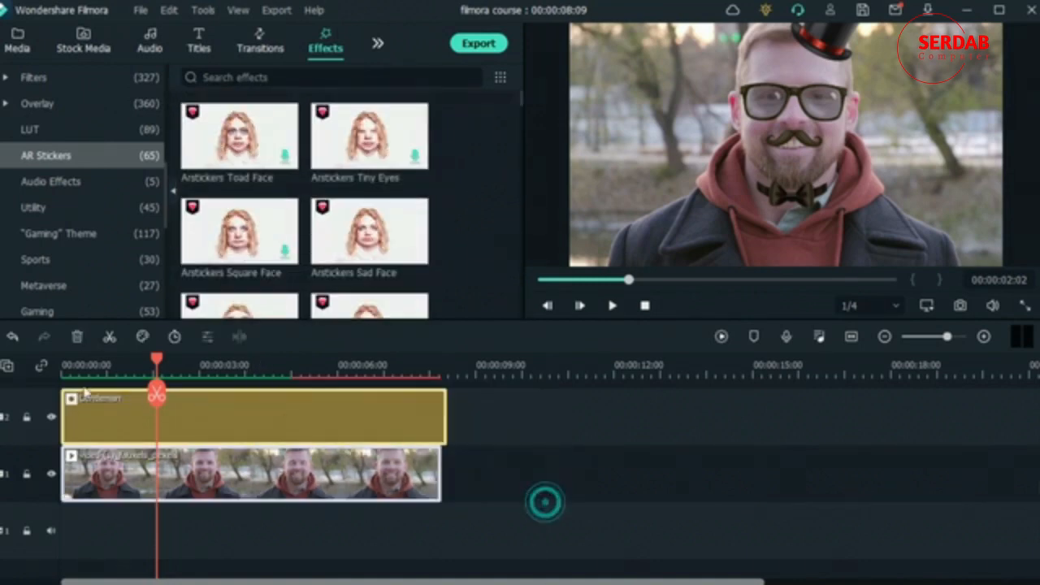
left_click(76, 336)
- Place the project clip of the woman standing in the grass field at the start of video track 1
left_click(17, 40)
scroll(378, 286, "up", 5)
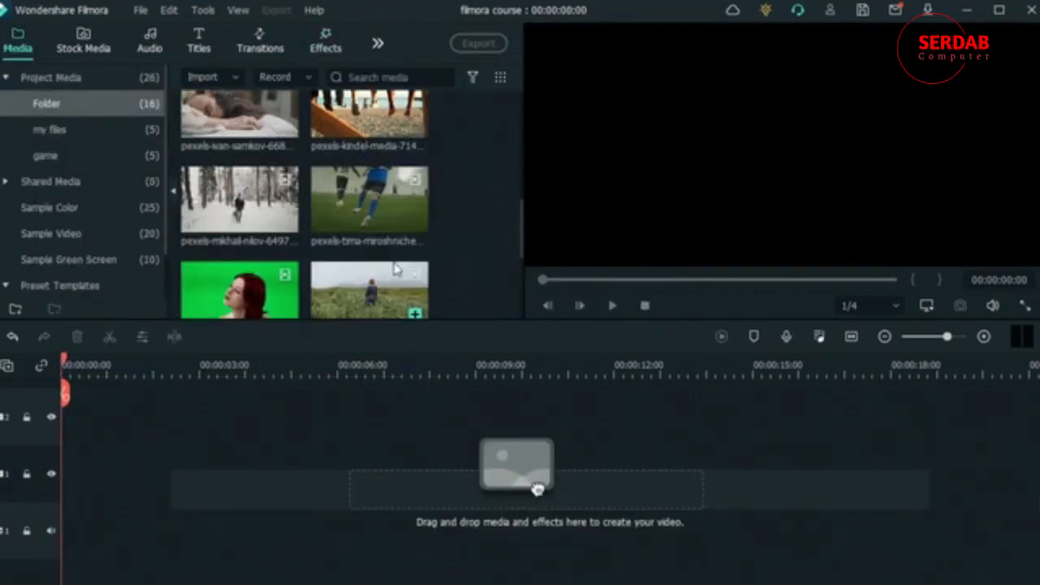
left_click_drag(357, 291, 57, 478)
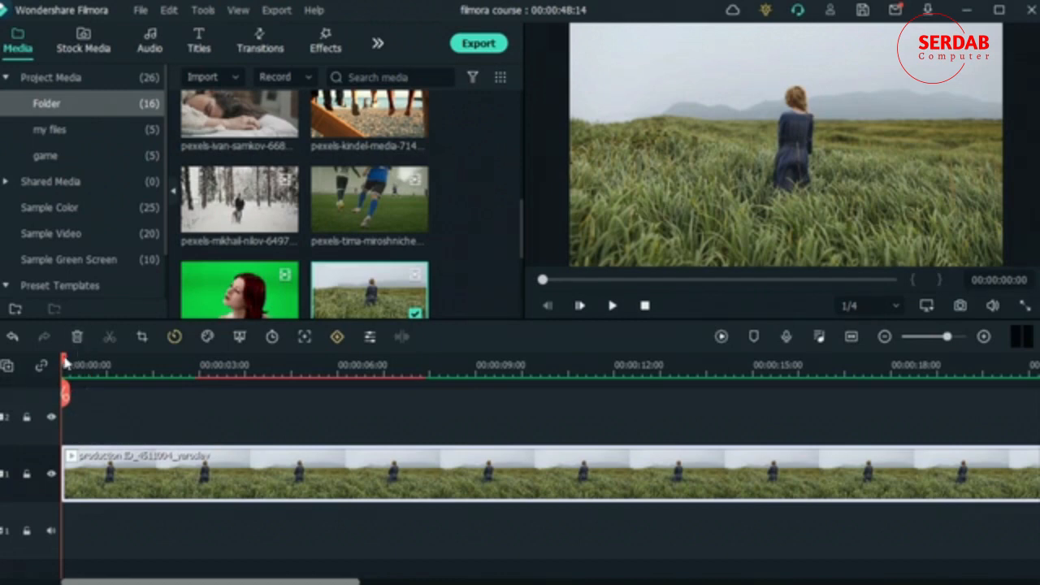
- Split the grass field clip at 00:00:02:21 and delete the part after the cut
key("space")
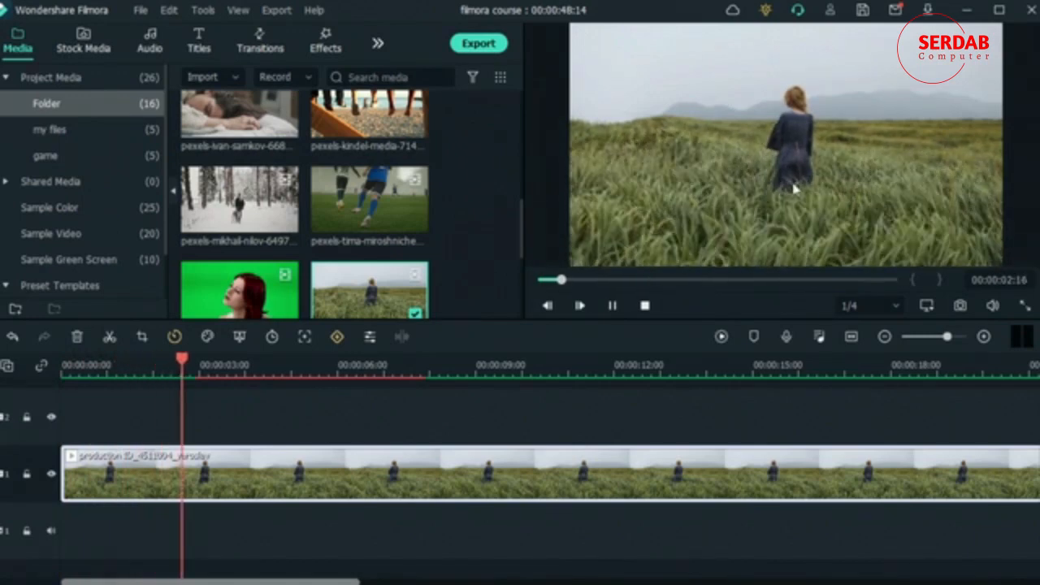
left_click(193, 413)
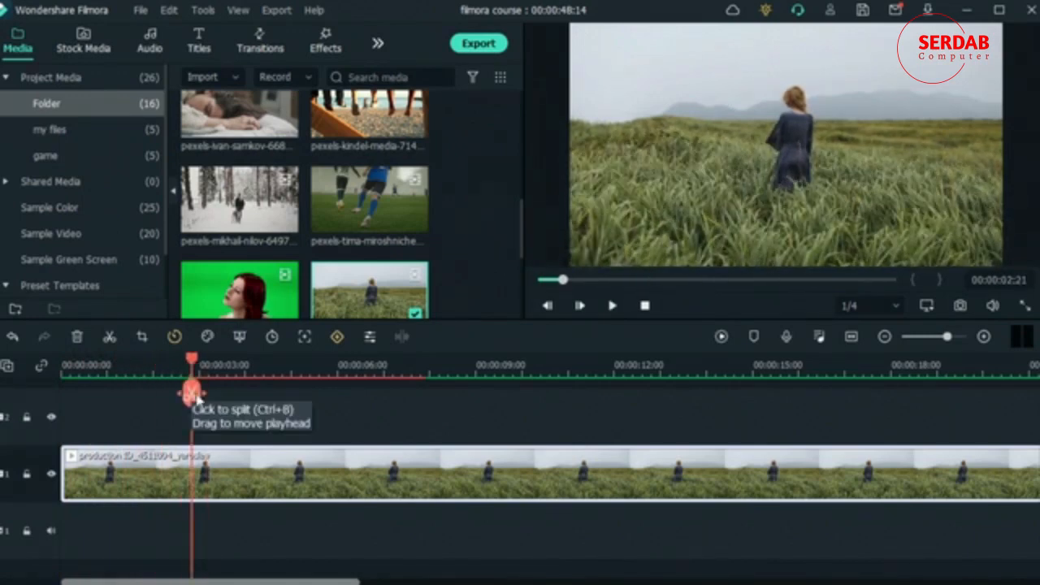
left_click(192, 395)
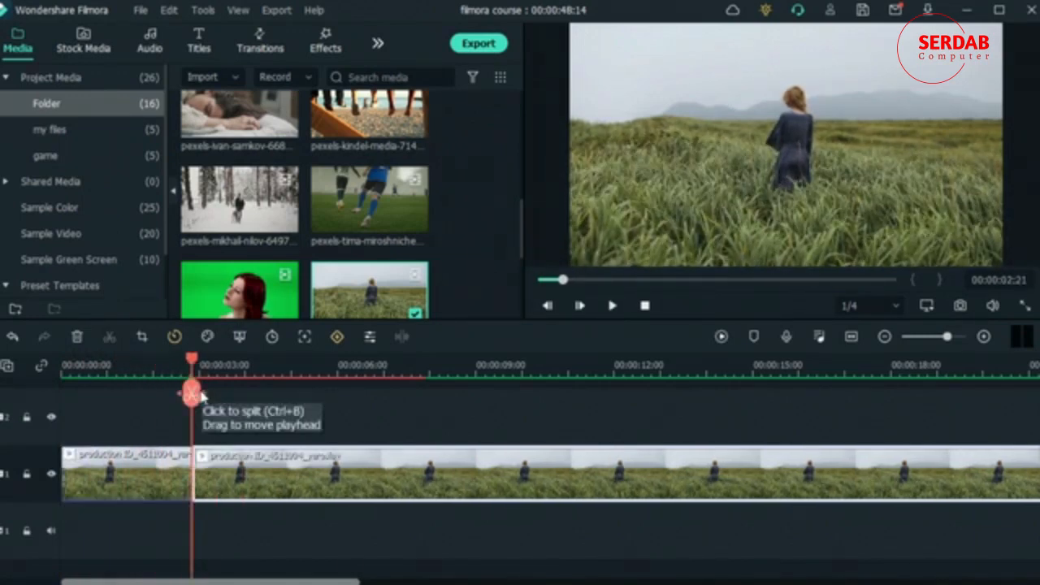
left_click(76, 336)
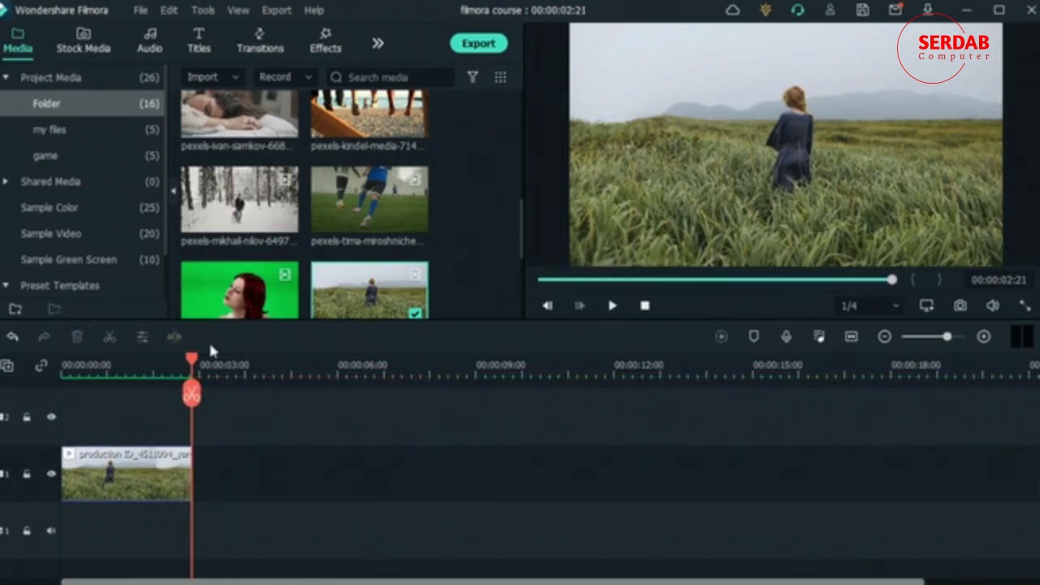
- Browse the Scanline, Boris FX and NewBlue FX effect categories, ending on NewBlue Stylizer
left_click(326, 43)
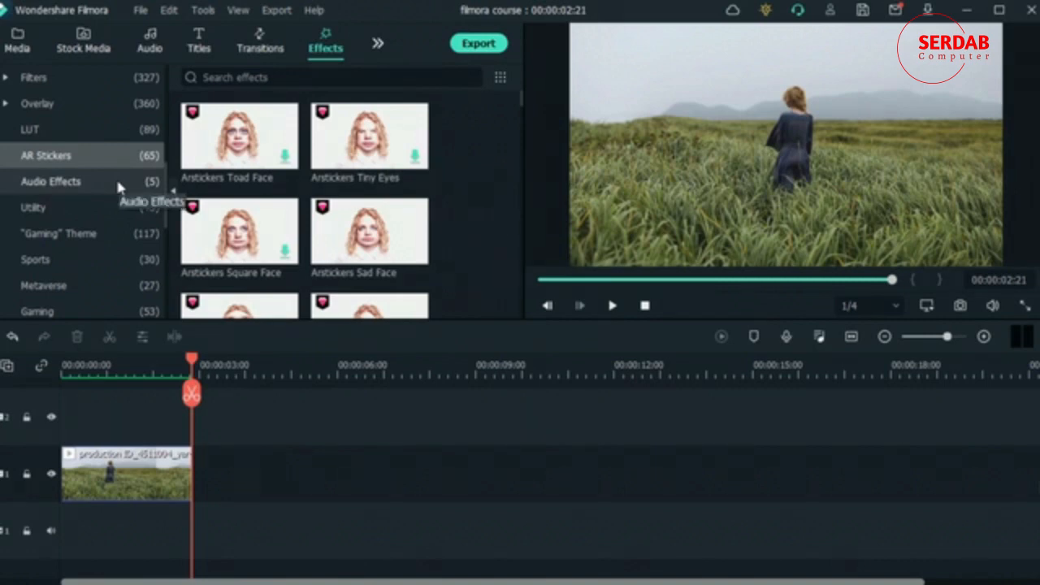
scroll(118, 187, "up", 6)
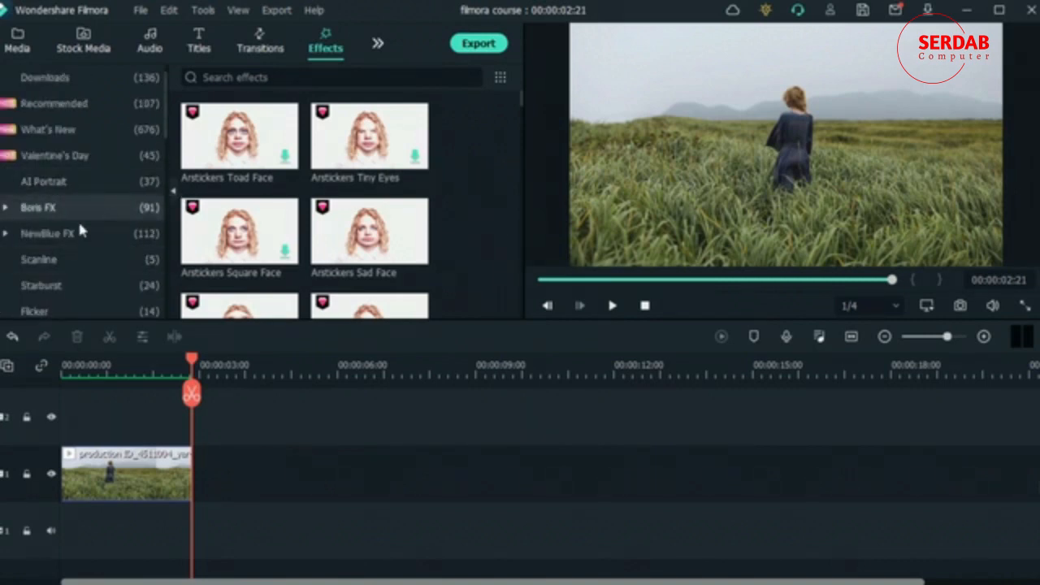
left_click(58, 260)
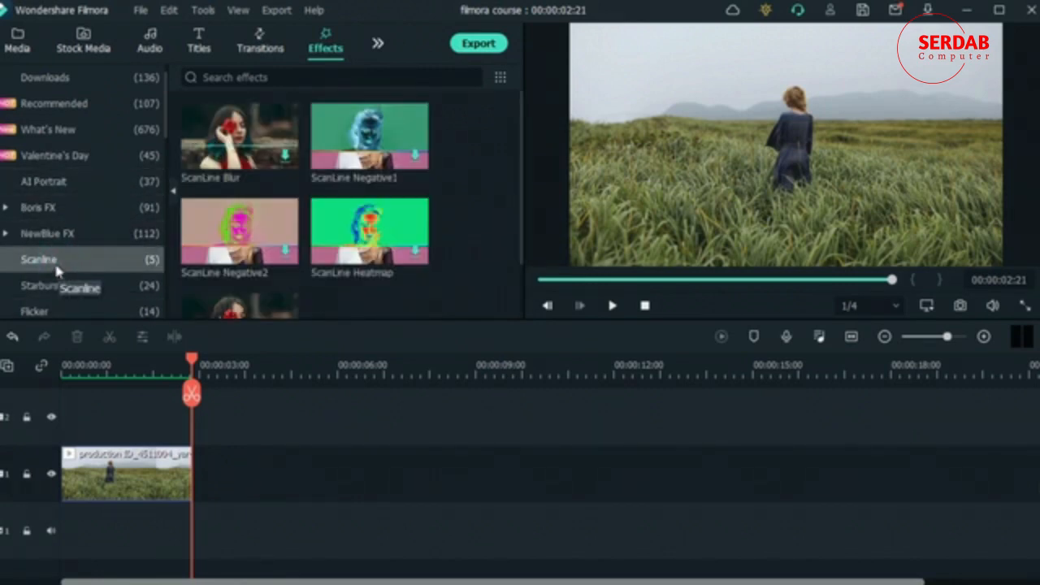
left_click(59, 236)
left_click(51, 210)
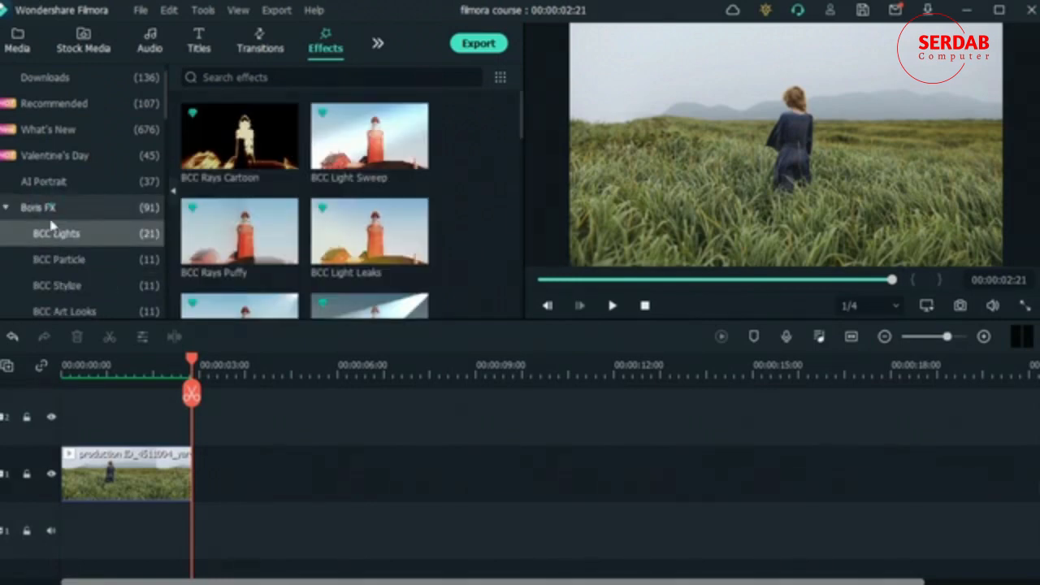
left_click(6, 209)
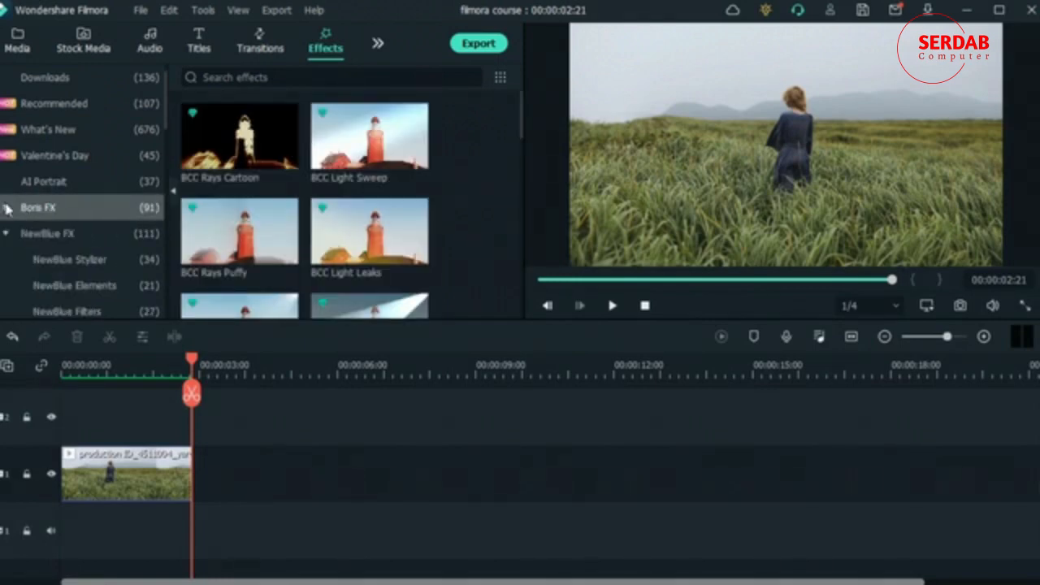
left_click(47, 237)
left_click(46, 236)
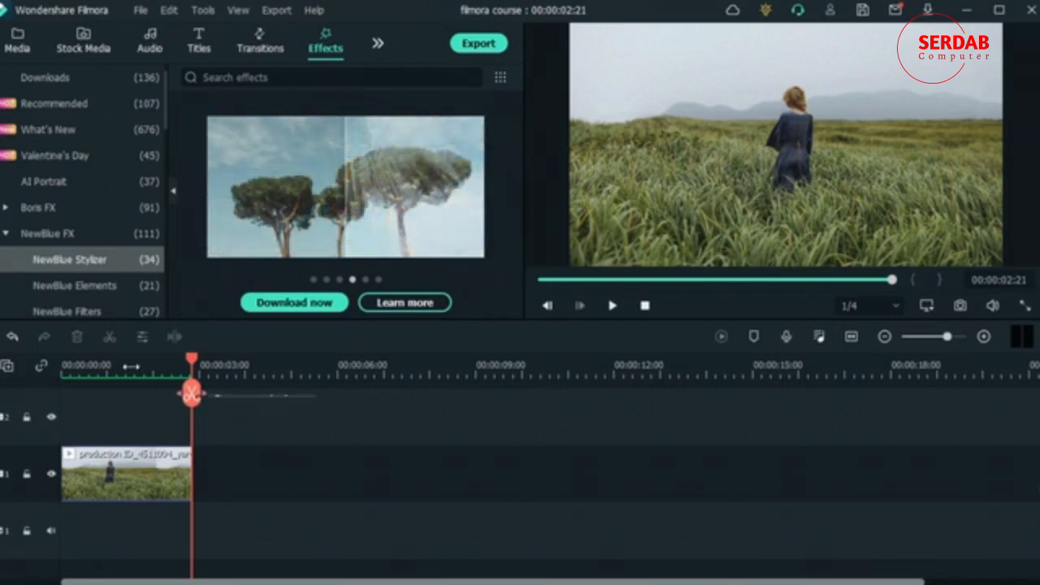
- Place the BCC Light Sweep effect from Boris FX's BCC Lights at the start of track 2 and preview it at 00:00:01:11
scroll(125, 257, "down", 2)
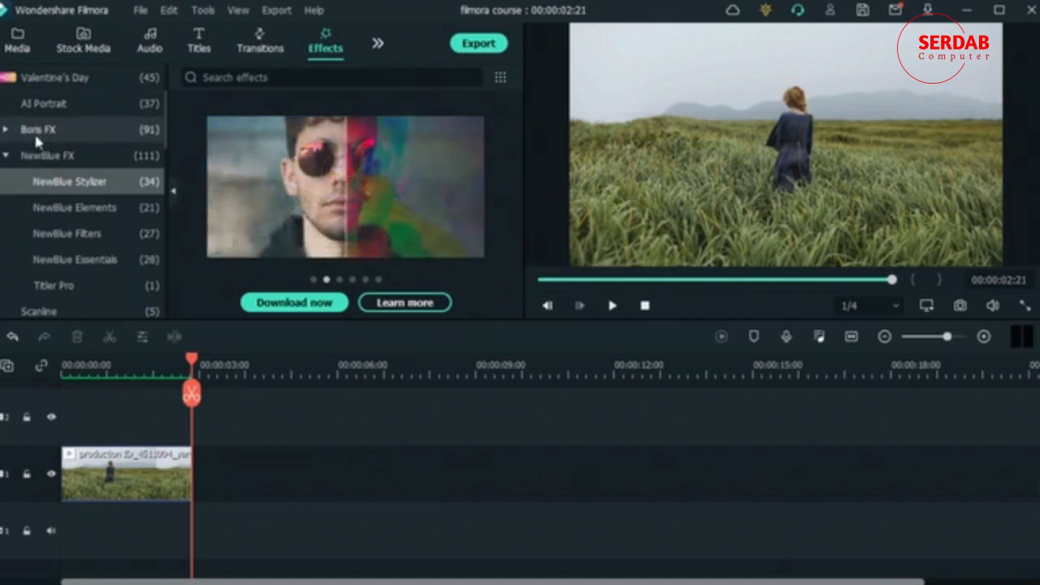
left_click(36, 134)
left_click(37, 136)
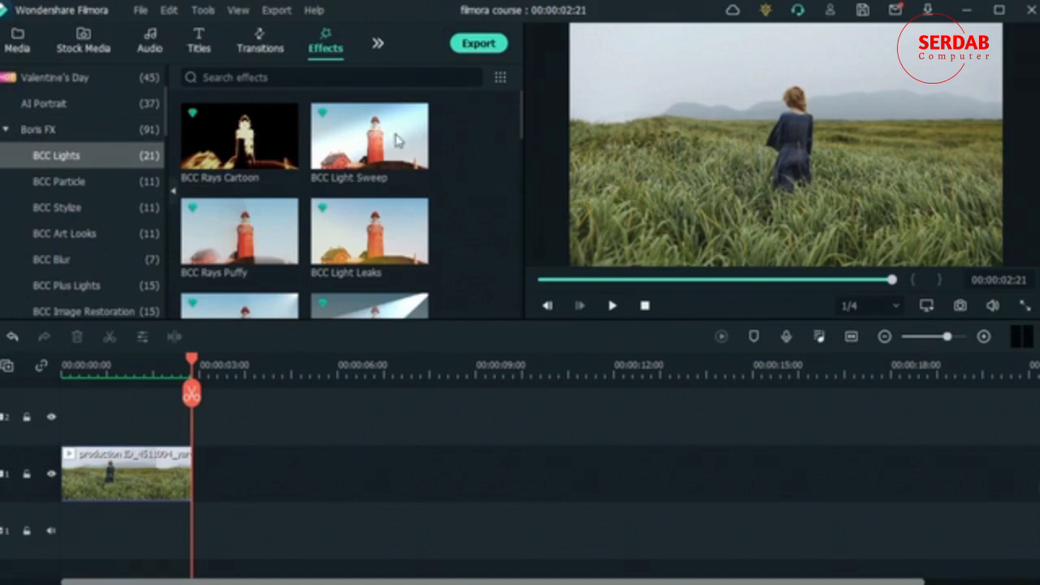
left_click_drag(354, 138, 65, 419)
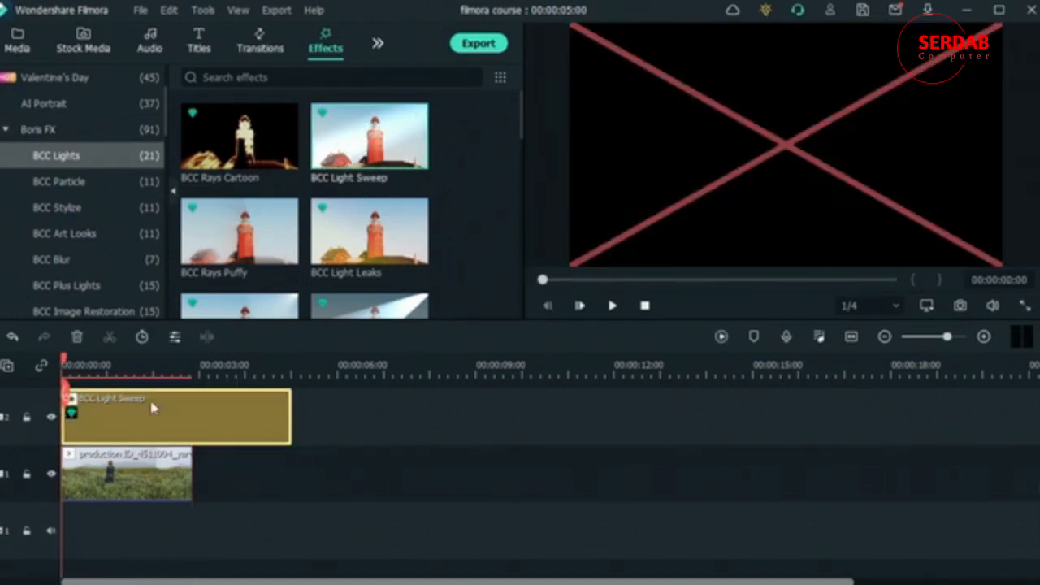
left_click(127, 367)
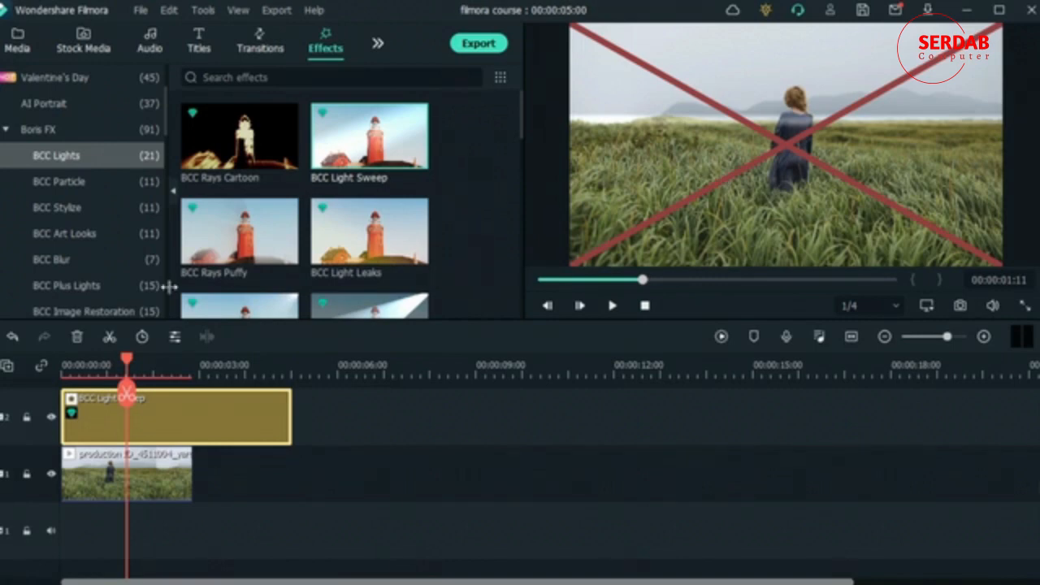
- Review the Light Sweep effect's settings and delete the effect from track 2
double_click(171, 416)
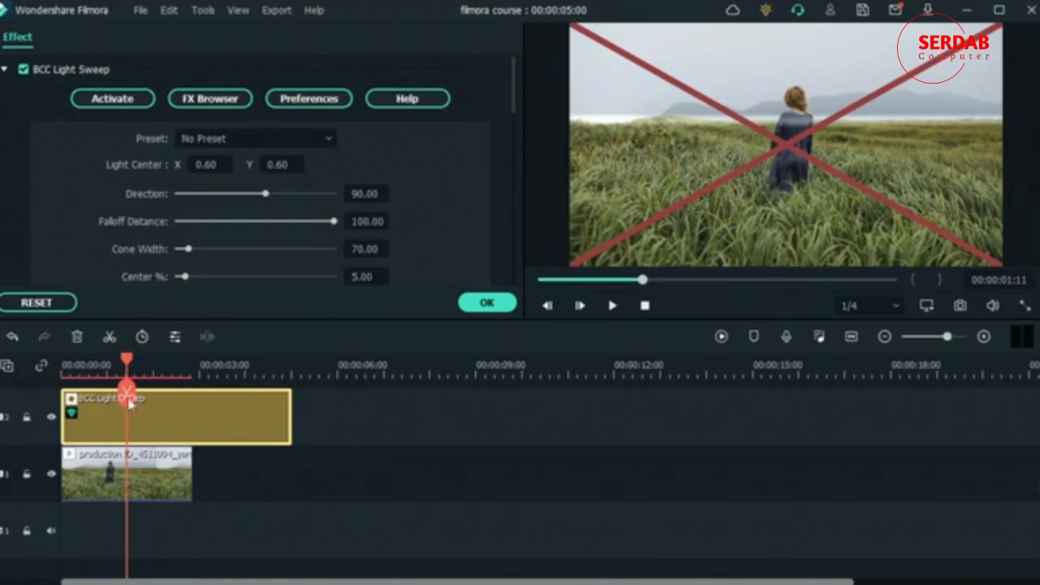
mouse_move(126, 365)
left_mouse_down()
mouse_move(150, 368)
mouse_move(116, 370)
left_mouse_up()
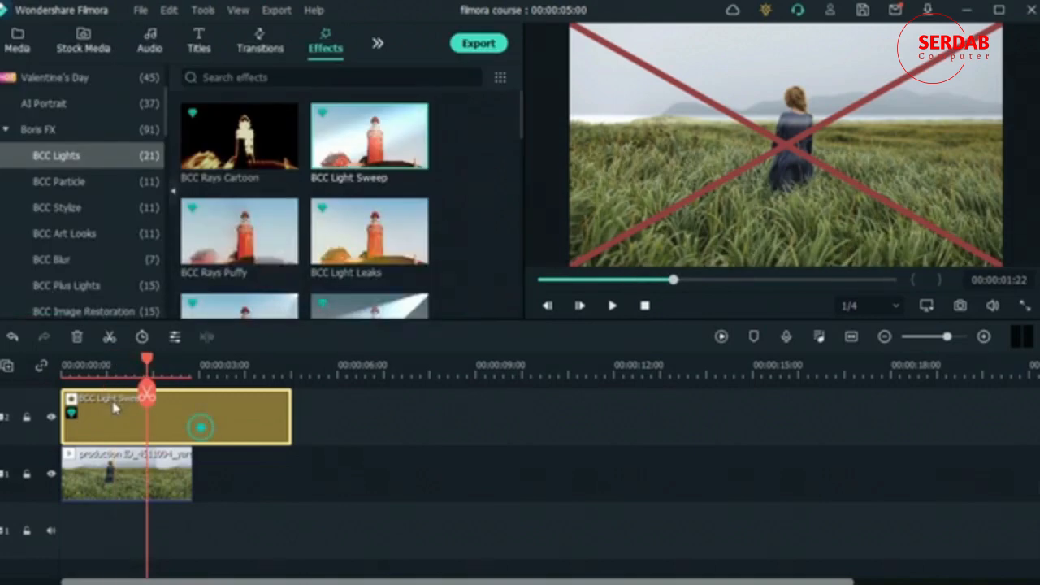
left_click(77, 336)
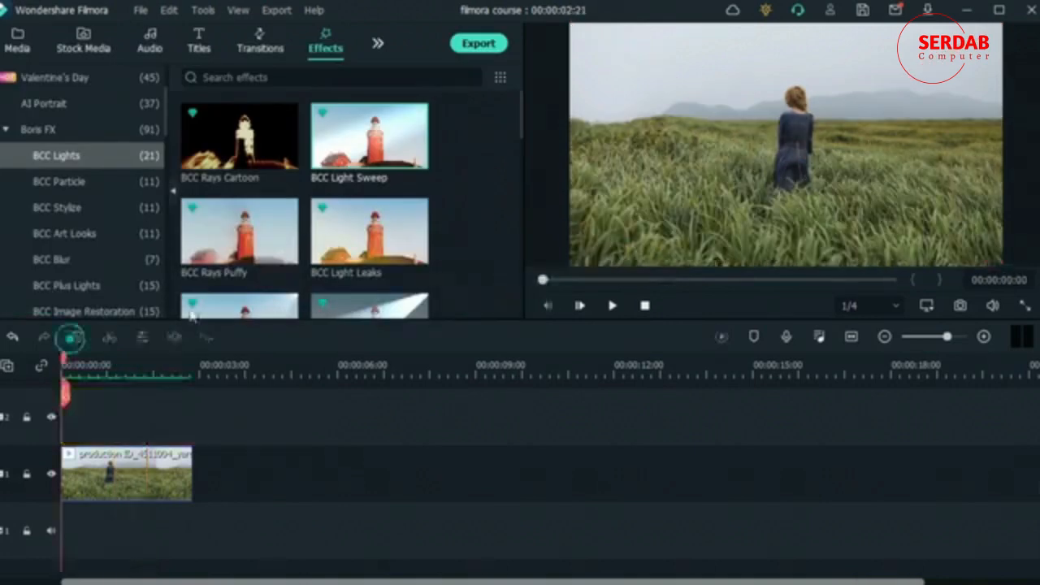
- Place the downloaded BCC Plus Ice Halos effect on track 2 above the grass field clip, starting at the beginning
scroll(191, 313, "down", 3)
scroll(350, 240, "down", 3)
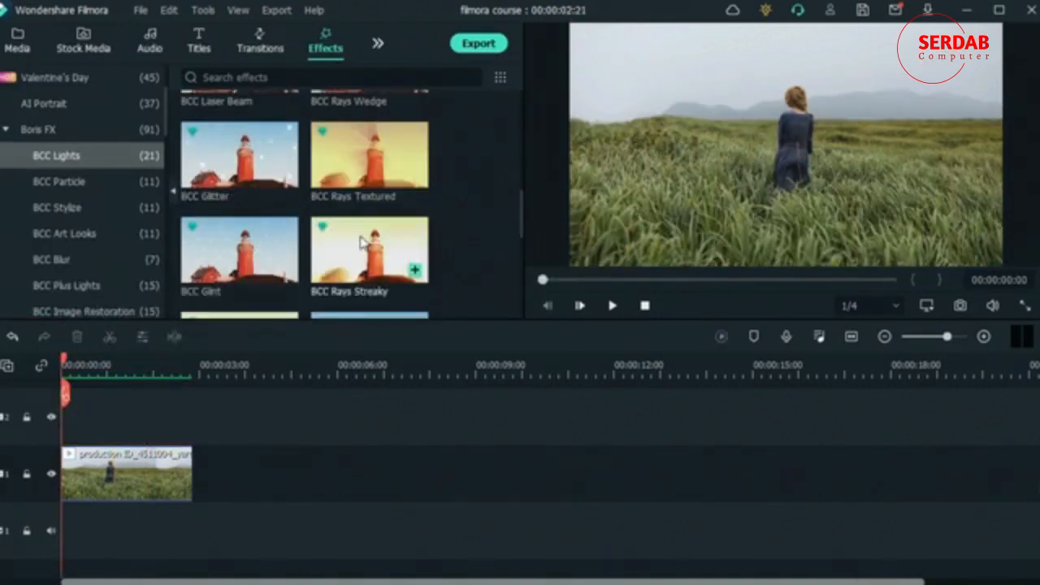
scroll(106, 162, "up", 3)
left_click(113, 91)
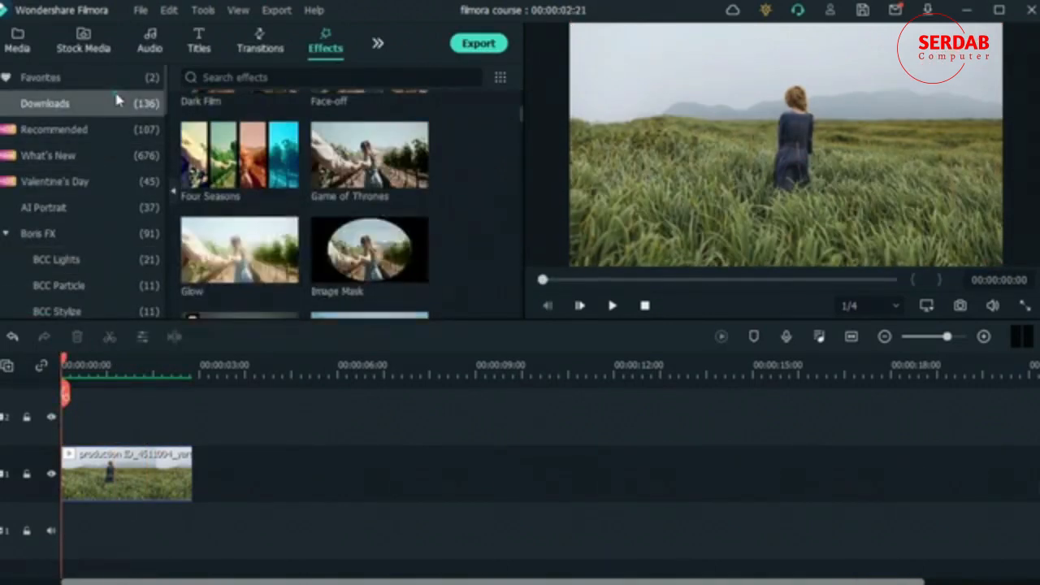
scroll(329, 210, "up", 3)
scroll(329, 209, "down", 10)
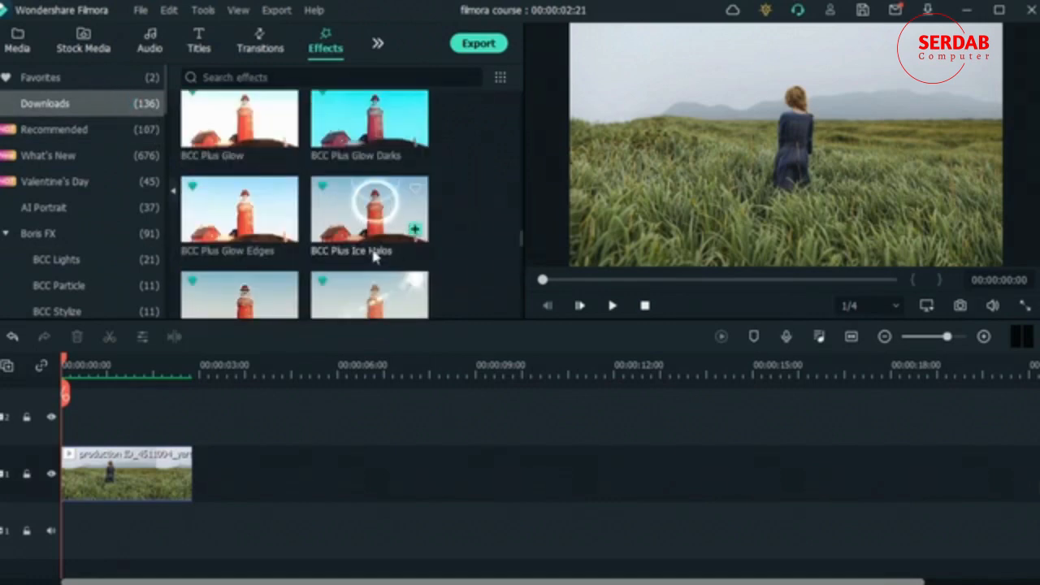
left_click_drag(367, 216, 71, 427)
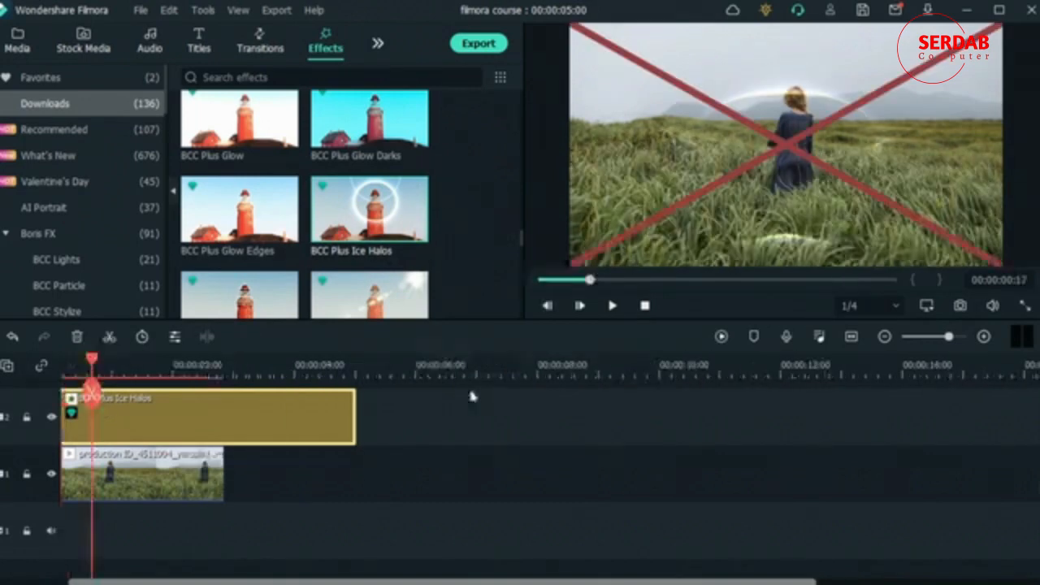
- Open the Ice Halos effect's settings and check its Light group
scroll(325, 236, "down", 3)
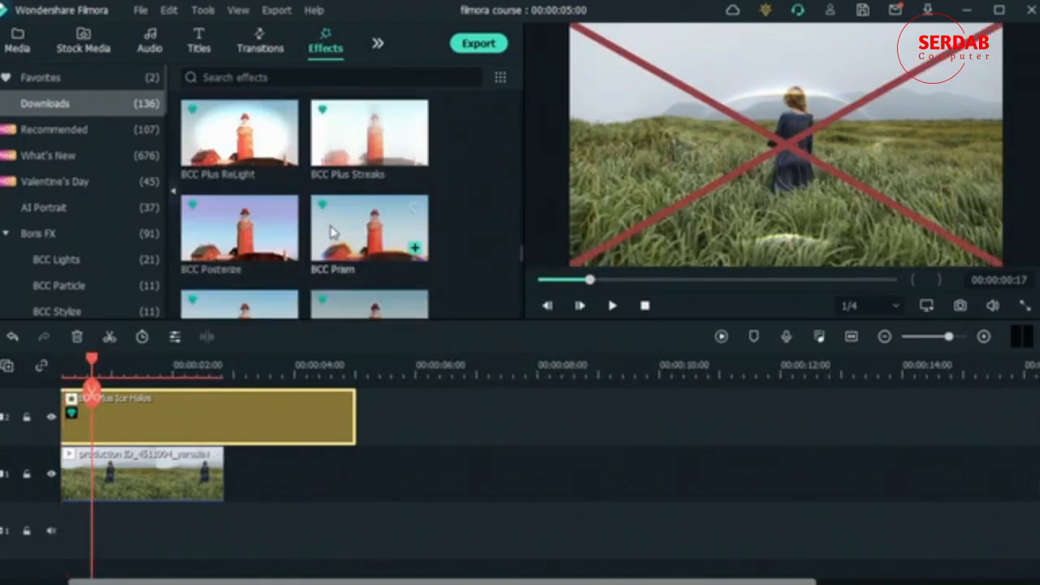
left_click(215, 422)
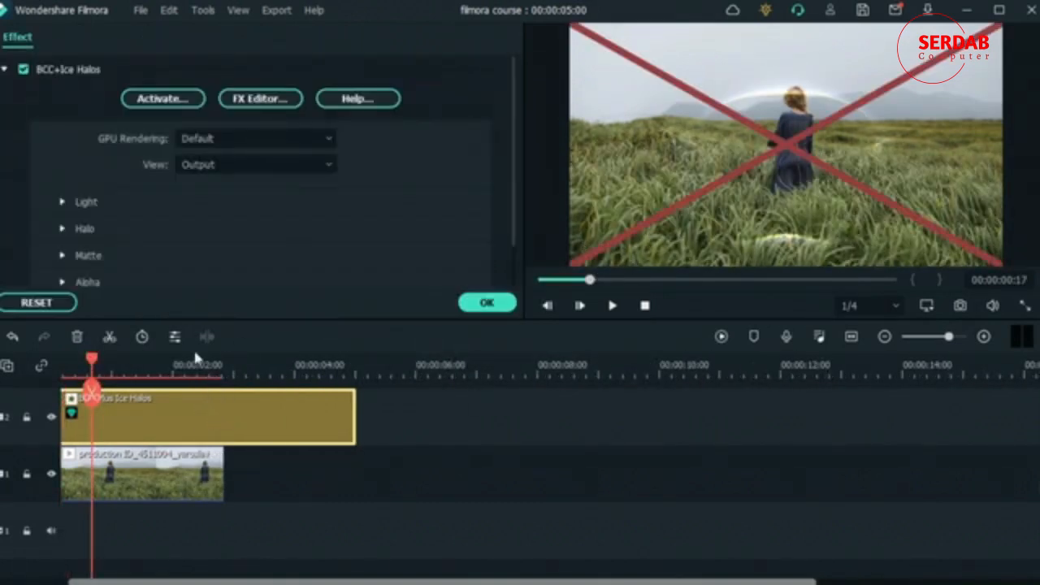
left_click(64, 200)
left_click(64, 200)
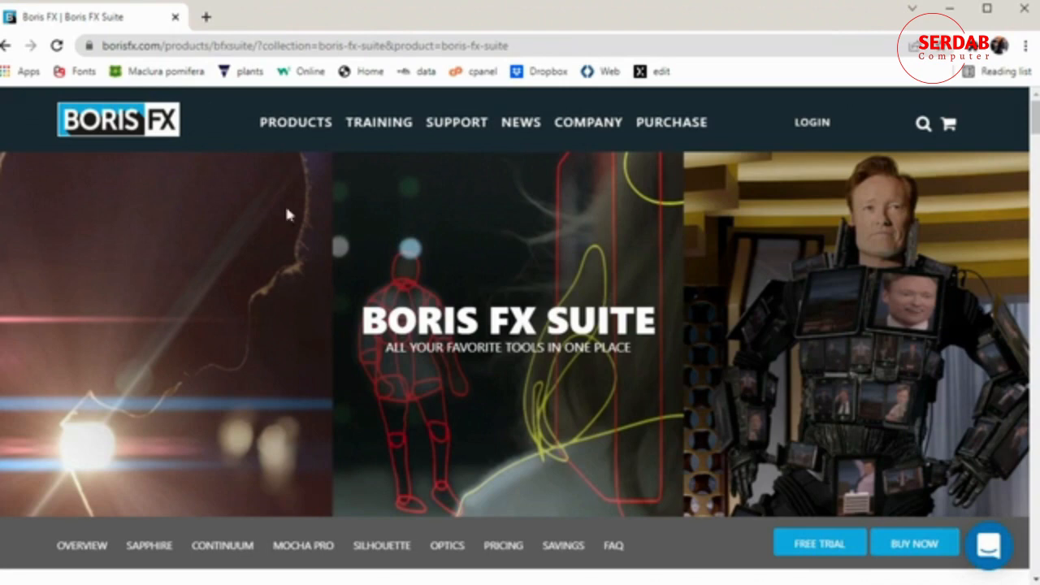
- Switch to the browser and examine the Boris FX Suite product page, including the annual and monthly subscription plans
mouse_move(298, 122)
scroll(627, 309, "down", 5)
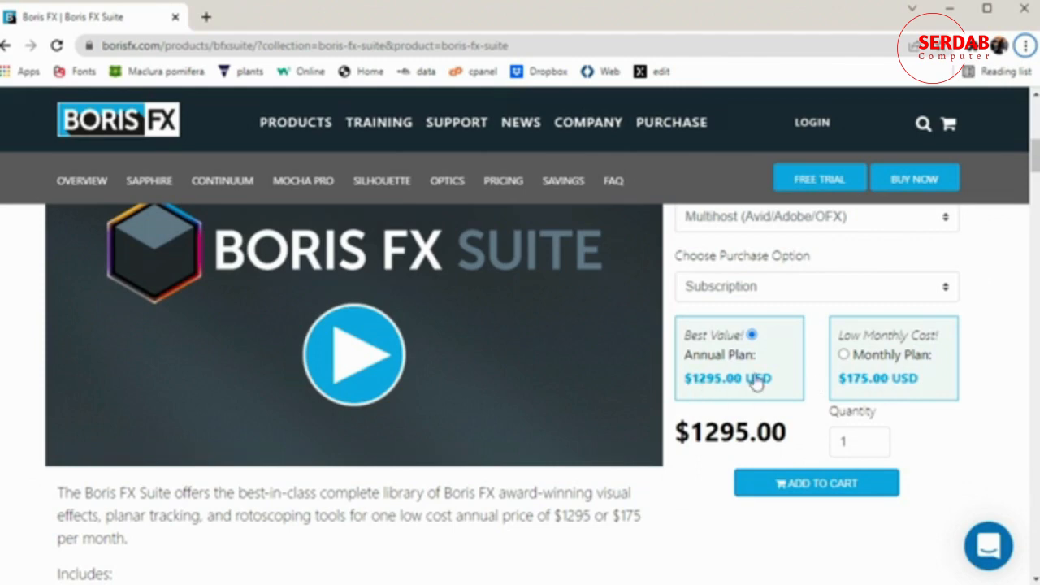
scroll(513, 325, "down", 4)
scroll(514, 325, "down", 6)
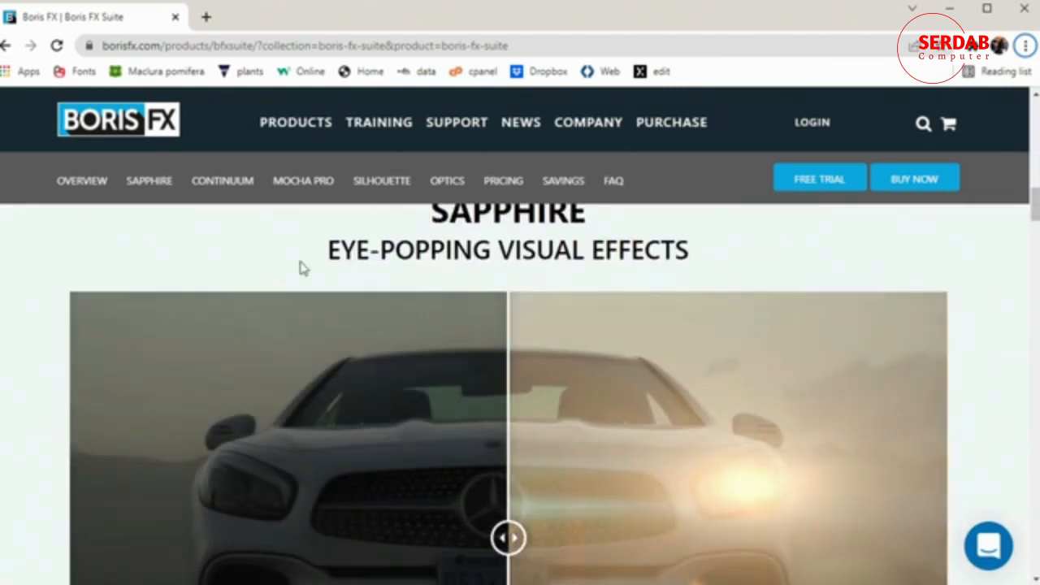
- Compare the before and after images of the suite's tools on the Boris FX page
scroll(306, 339, "down", 2)
left_click_drag(513, 377, 141, 355)
scroll(257, 359, "down", 8)
left_click_drag(264, 388, 162, 392)
scroll(233, 364, "down", 7)
scroll(239, 365, "down", 5)
scroll(244, 366, "up", 1)
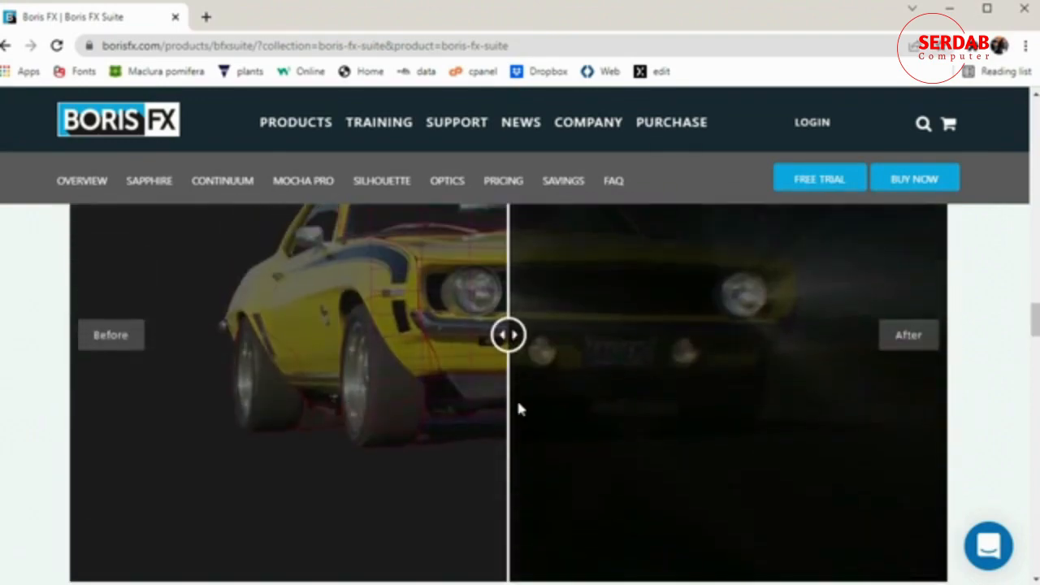
mouse_move(512, 332)
left_mouse_down()
mouse_move(614, 380)
mouse_move(138, 399)
left_mouse_up()
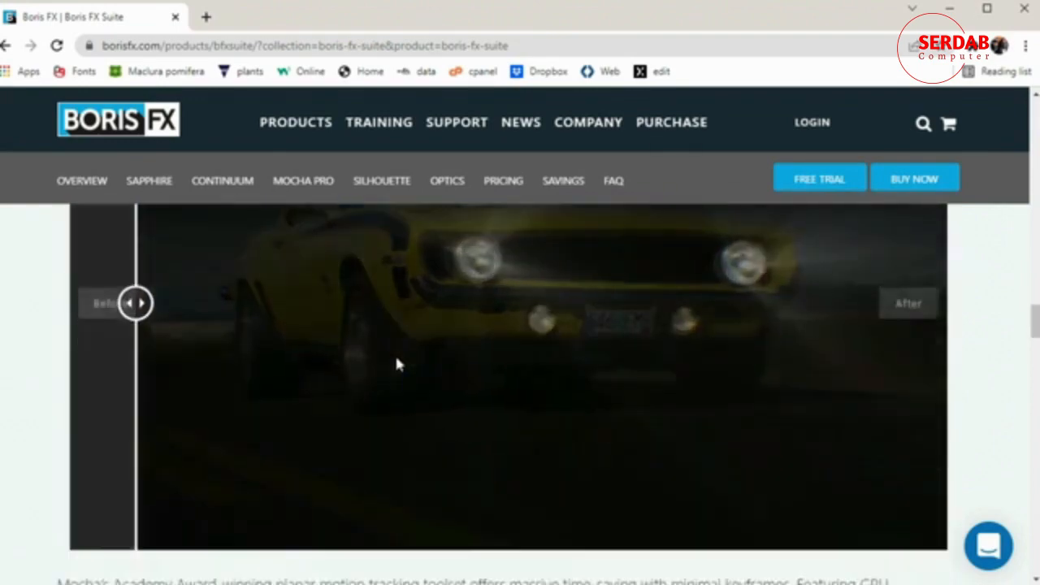
scroll(395, 365, "down", 6)
mouse_move(595, 386)
left_mouse_down()
mouse_move(355, 422)
mouse_move(170, 423)
mouse_move(699, 456)
mouse_move(266, 431)
left_mouse_up()
scroll(260, 421, "down", 8)
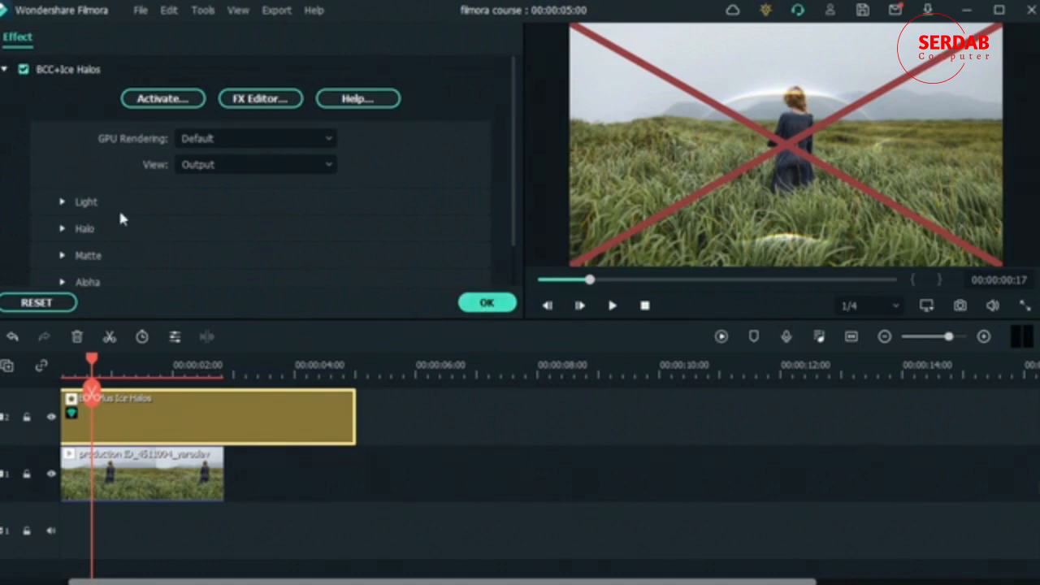
- Switch back to Filmora and review the Ice Halos GPU Rendering options and Light settings
scroll(154, 227, "down", 1)
scroll(183, 227, "up", 1)
left_click(225, 138)
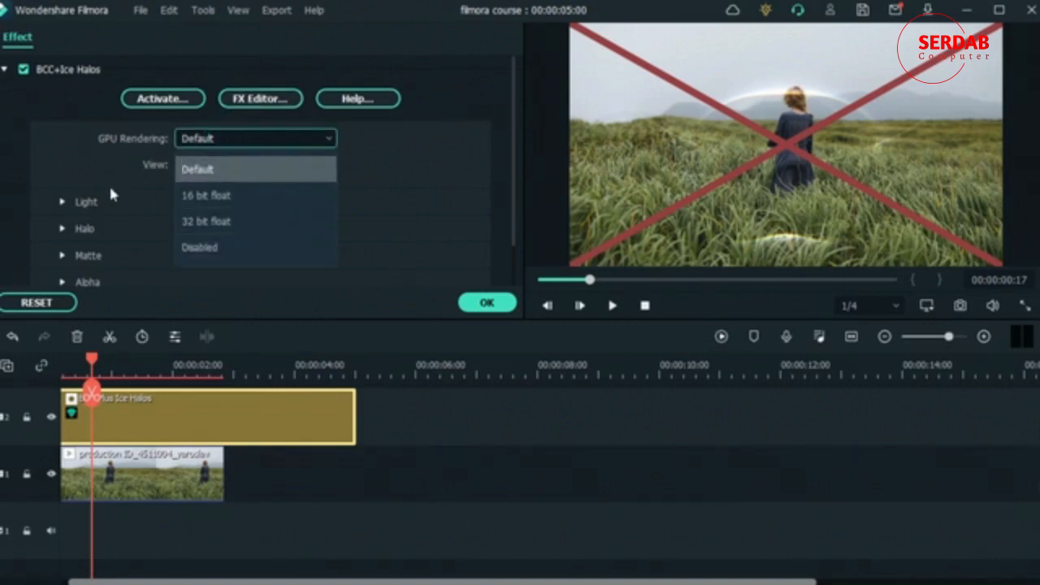
left_click(81, 181)
left_click(62, 202)
scroll(49, 199, "down", 3)
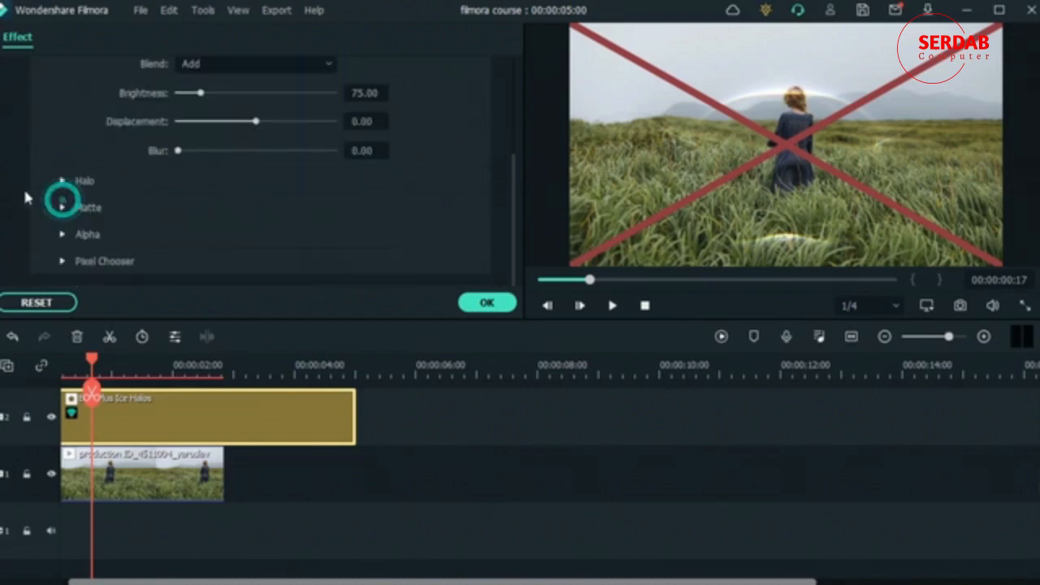
- Enlarge the ice halo by raising Scale X in the effect's Halo settings
left_click(65, 182)
scroll(65, 182, "down", 3)
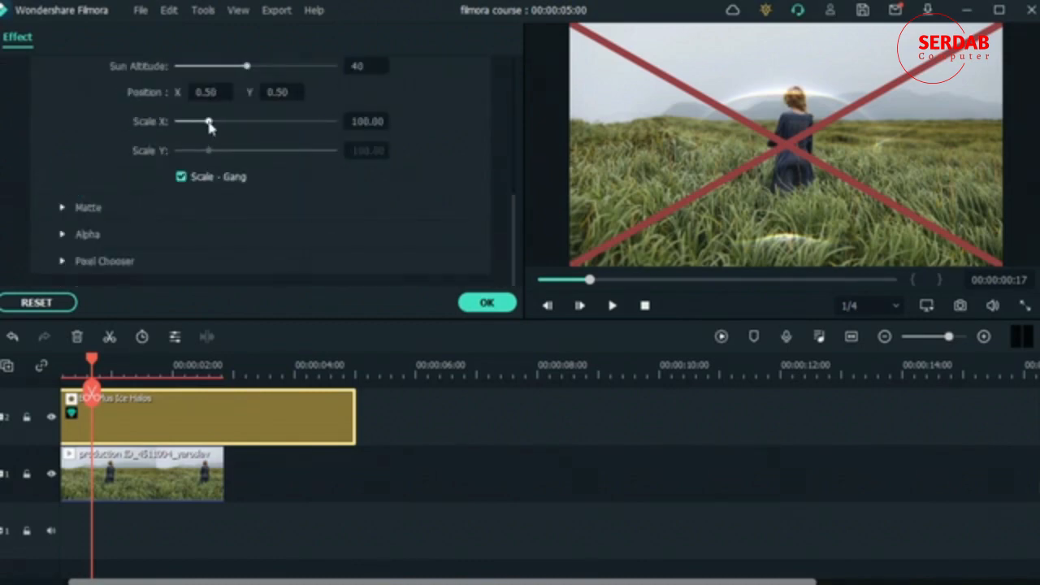
left_click_drag(209, 122, 335, 130)
left_click_drag(258, 143, 243, 136)
- Check the Matte settings and set Halo Under Source to 100 in the Alpha settings
scroll(163, 146, "down", 3)
left_click(64, 88)
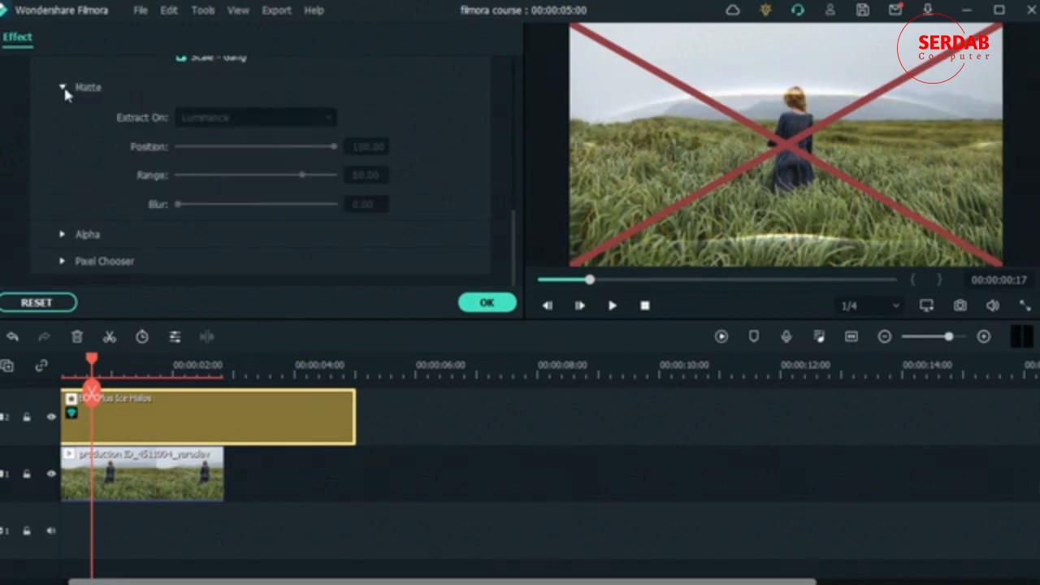
left_click(63, 235)
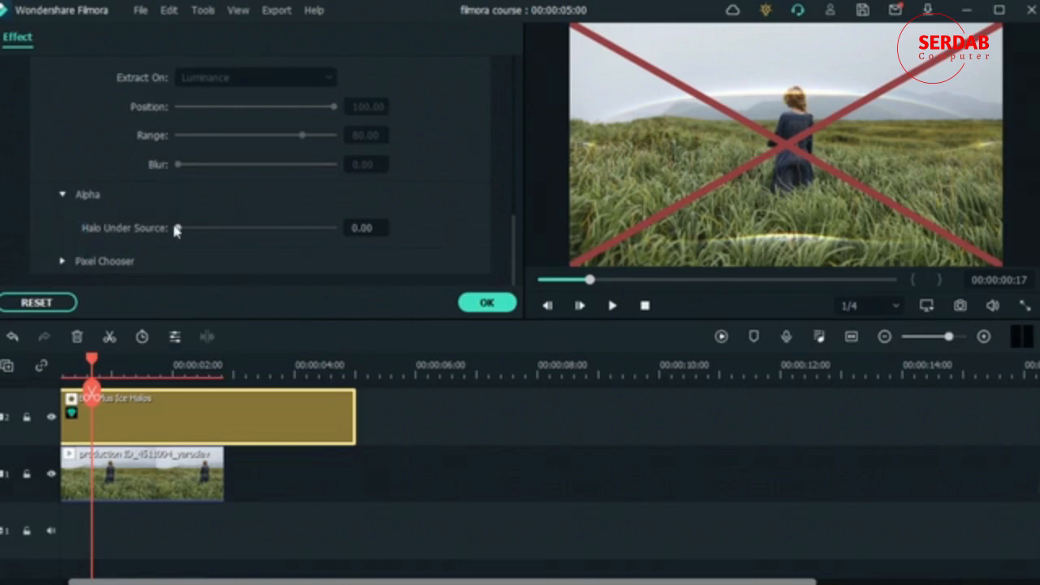
left_click_drag(182, 226, 171, 249)
left_click_drag(285, 229, 409, 213)
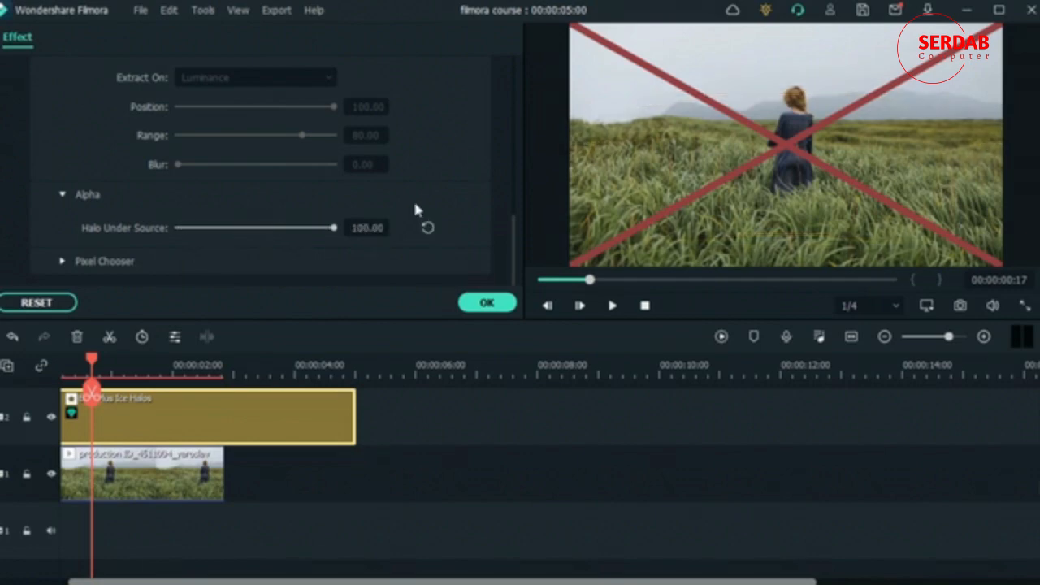
- Check the Pixel Chooser options, accept the Ice Halos settings and preview the clip at 00:00:01:24
left_click(63, 261)
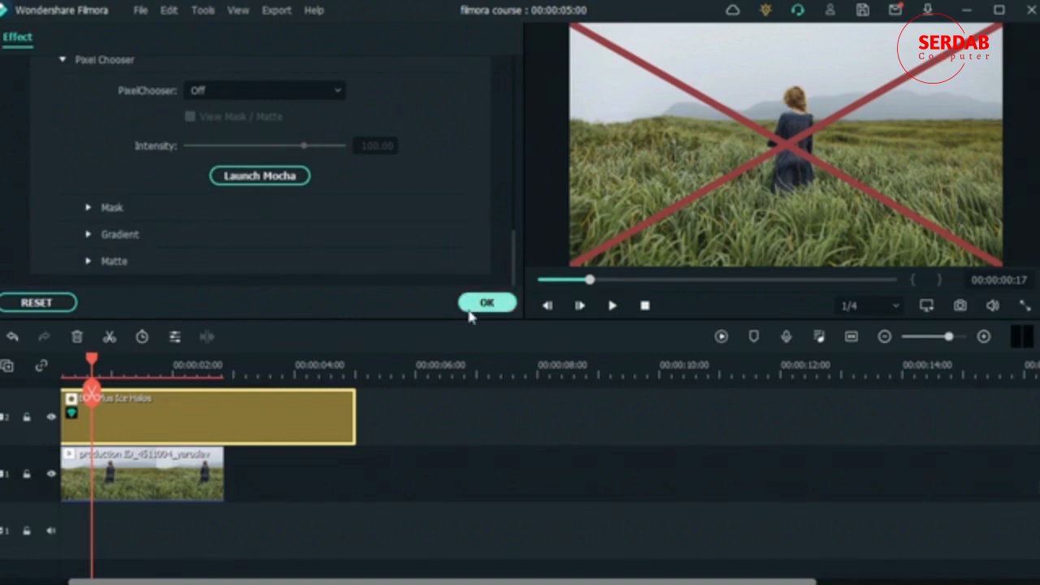
left_click(487, 302)
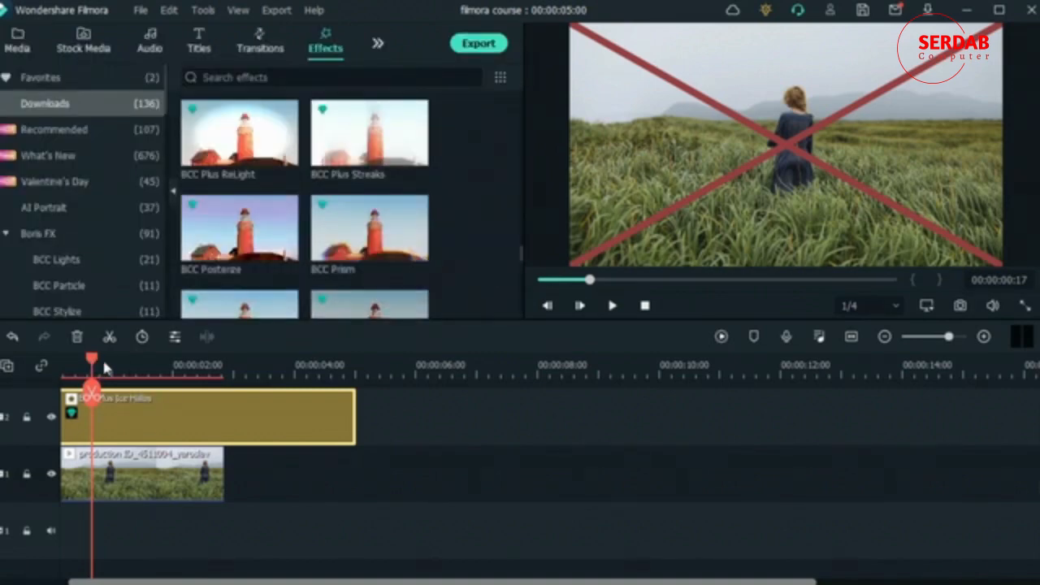
left_click_drag(94, 370, 170, 369)
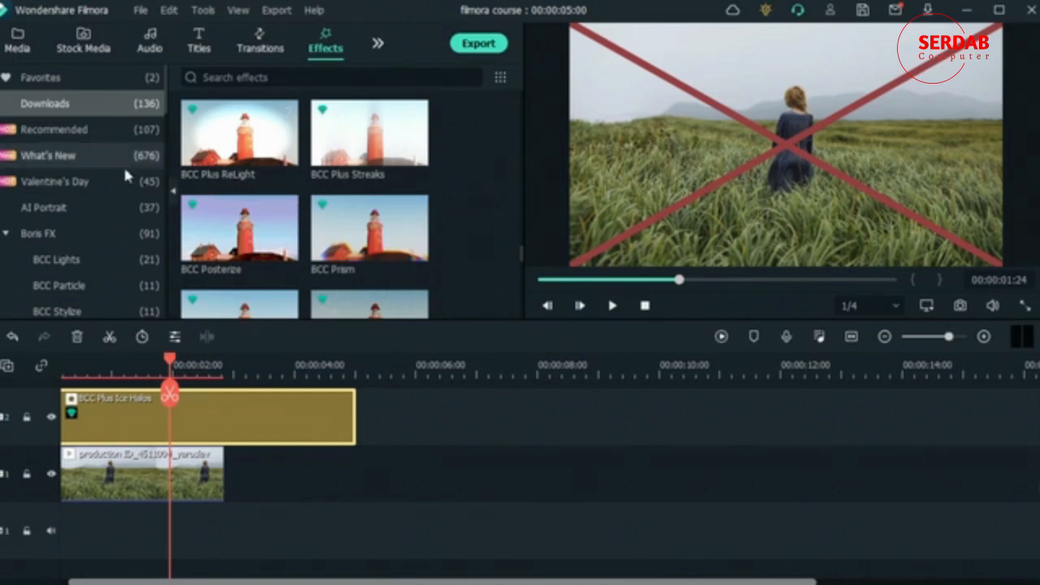
- Replace the Ice Halos effect with BCC Lightning from BCC Lights at the start of track 2
left_click(81, 260)
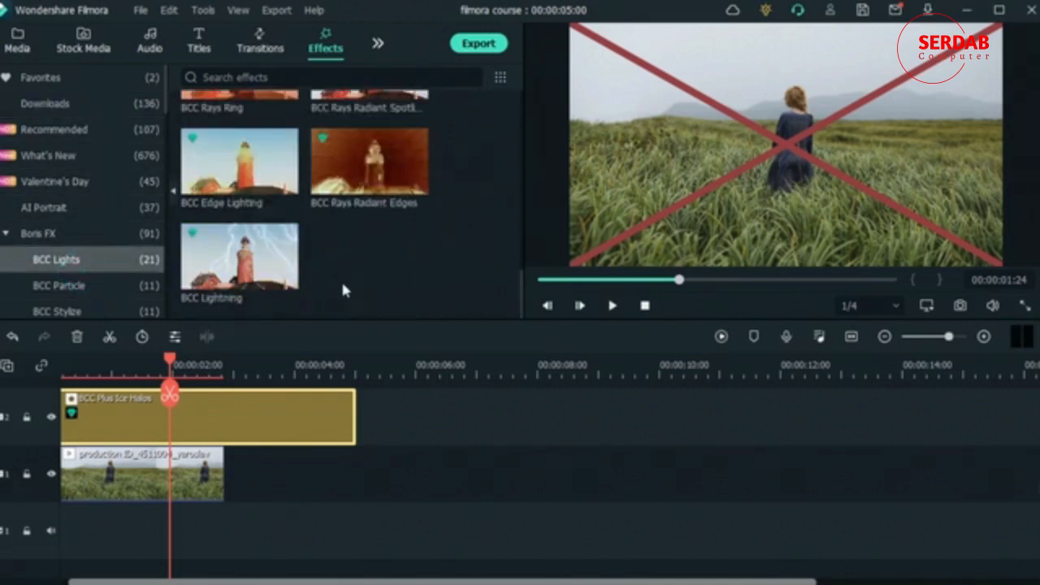
mouse_move(231, 277)
left_click(204, 397)
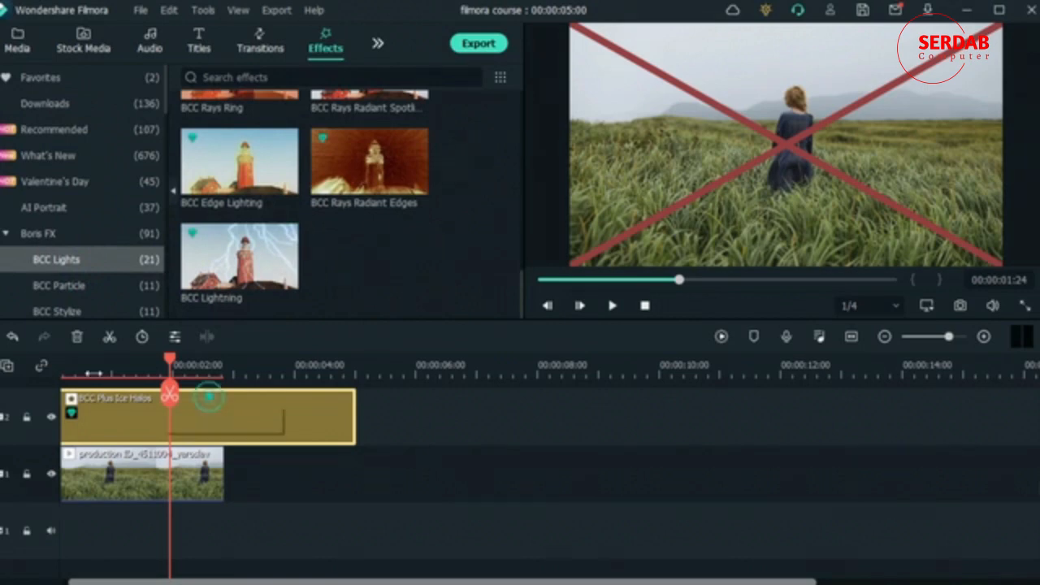
left_click(79, 338)
left_click_drag(216, 279, 90, 437)
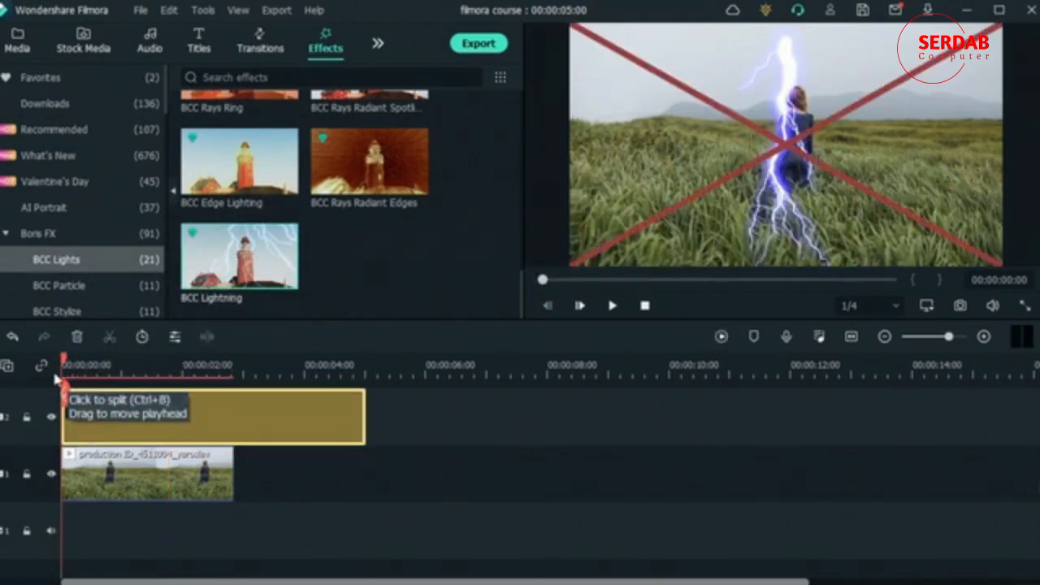
- Preview the lightning at 00:00:01:09 and review the effect's settings and available presets
left_click_drag(92, 368, 143, 365)
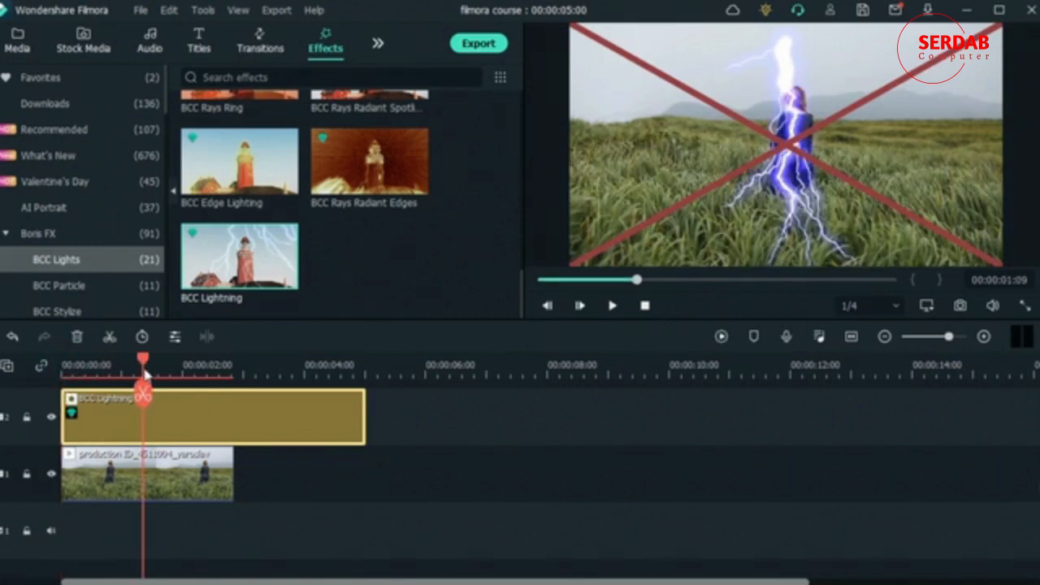
double_click(208, 421)
scroll(432, 155, "up", 10)
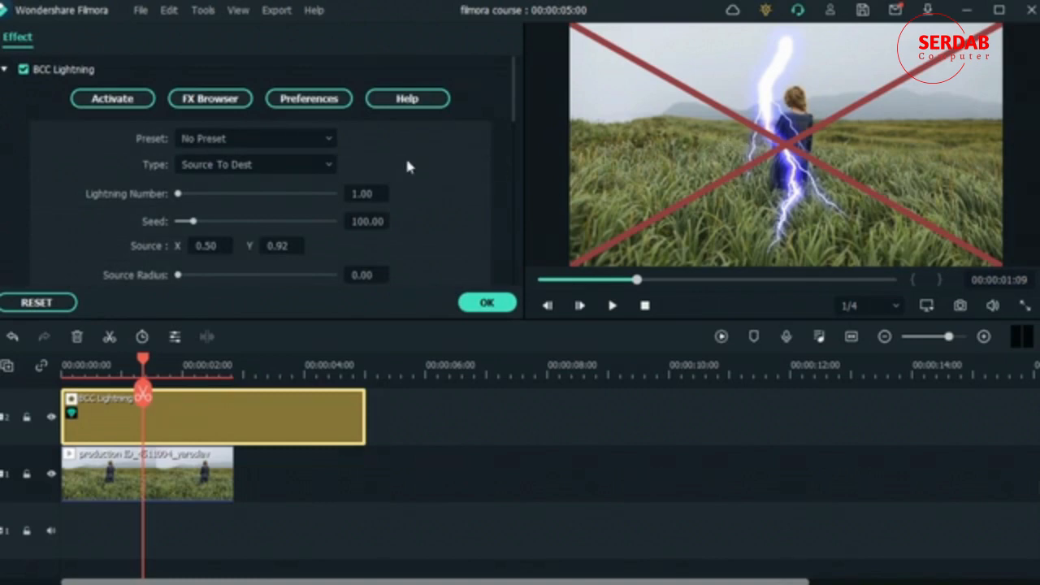
left_click(308, 141)
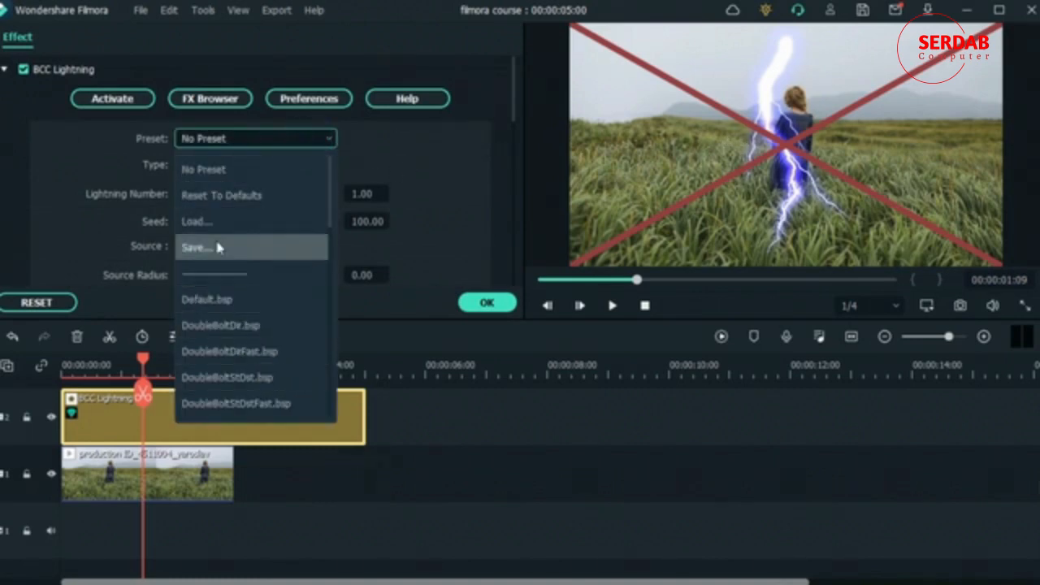
left_click(52, 140)
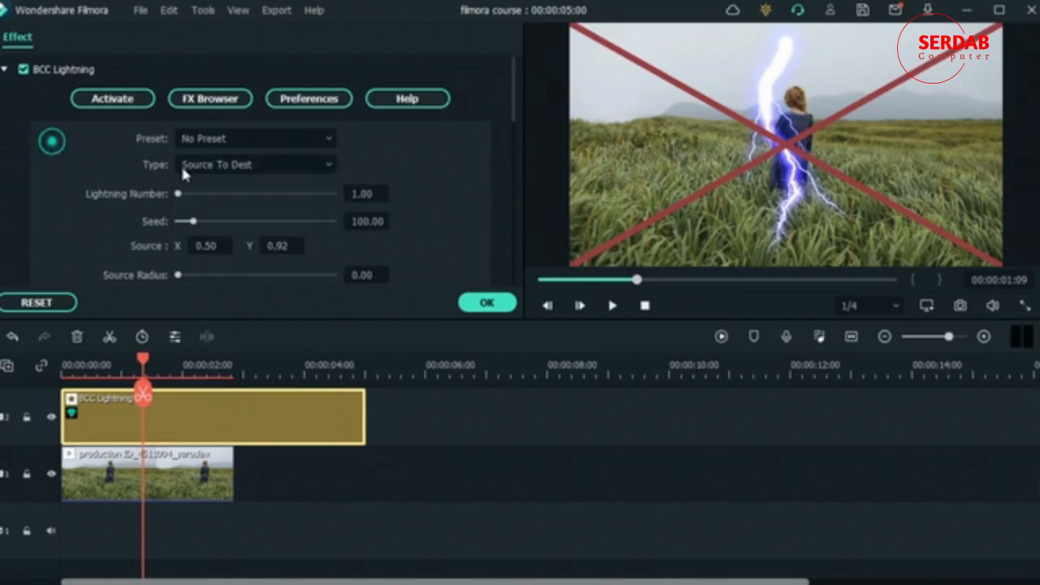
- Try the Strike and Direction types for the BCC Lightning effect and set the type to Two way Strike
left_click(225, 164)
left_click(205, 247)
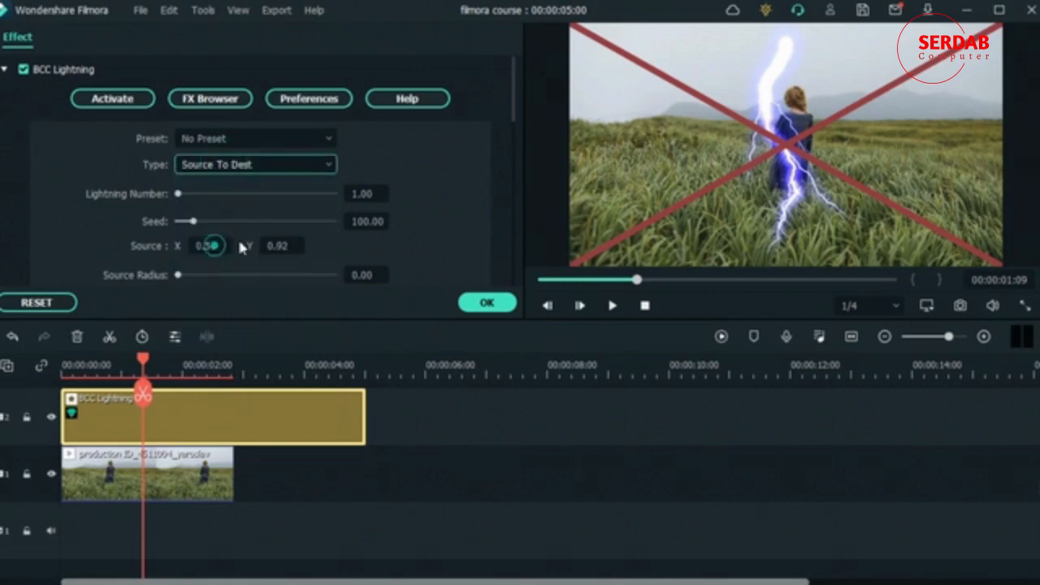
left_click(284, 160)
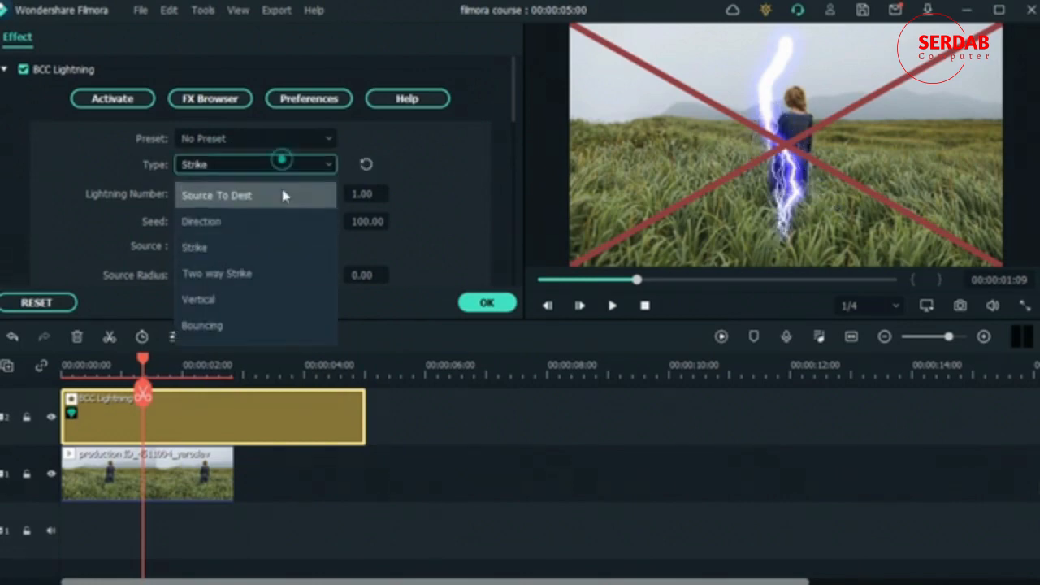
left_click(275, 216)
left_click(230, 163)
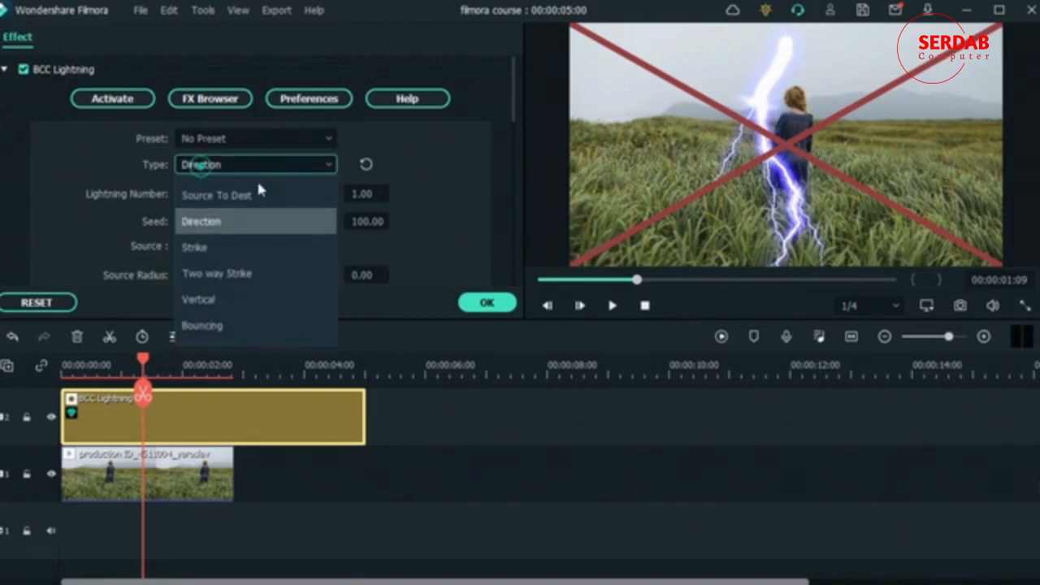
left_click(257, 276)
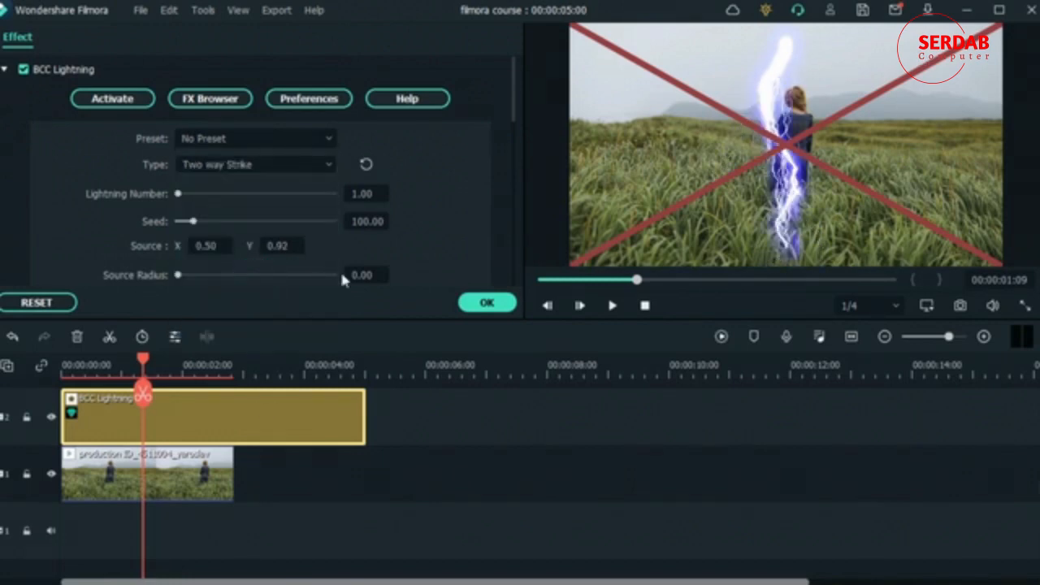
- Set the lightning's Seed to 484.38 and Source X to -100.50, and try adjusting the Source Radius
left_click_drag(197, 195, 160, 211)
left_click_drag(194, 221, 154, 246)
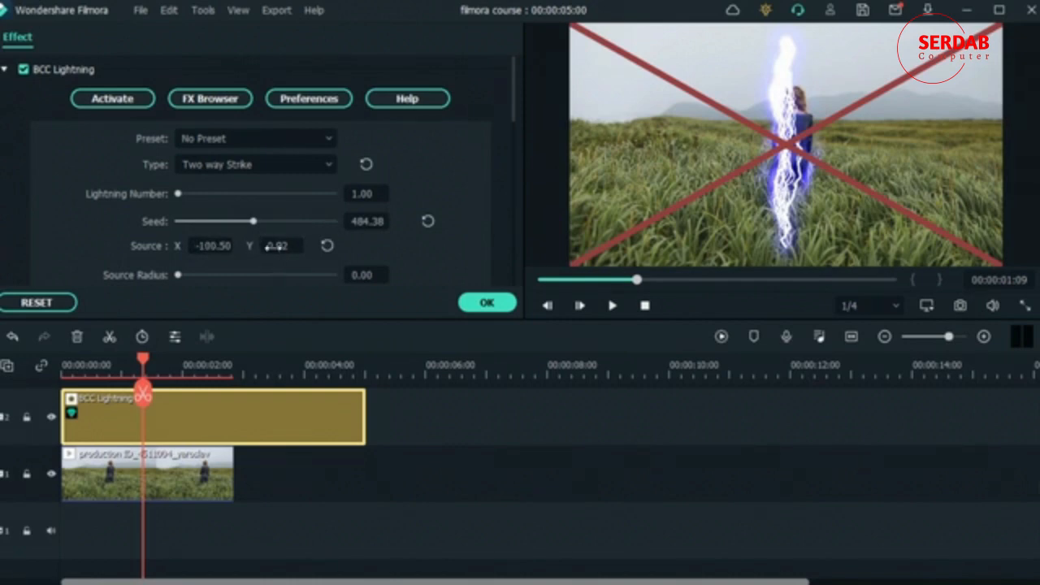
mouse_move(273, 247)
left_mouse_down()
mouse_move(306, 248)
mouse_move(280, 246)
left_mouse_up()
scroll(153, 210, "down", 4)
scroll(73, 141, "up", 5)
left_click_drag(178, 275, 283, 275)
- Review the remaining BCC Lightning parameters and the Motion Control options
scroll(56, 227, "down", 4)
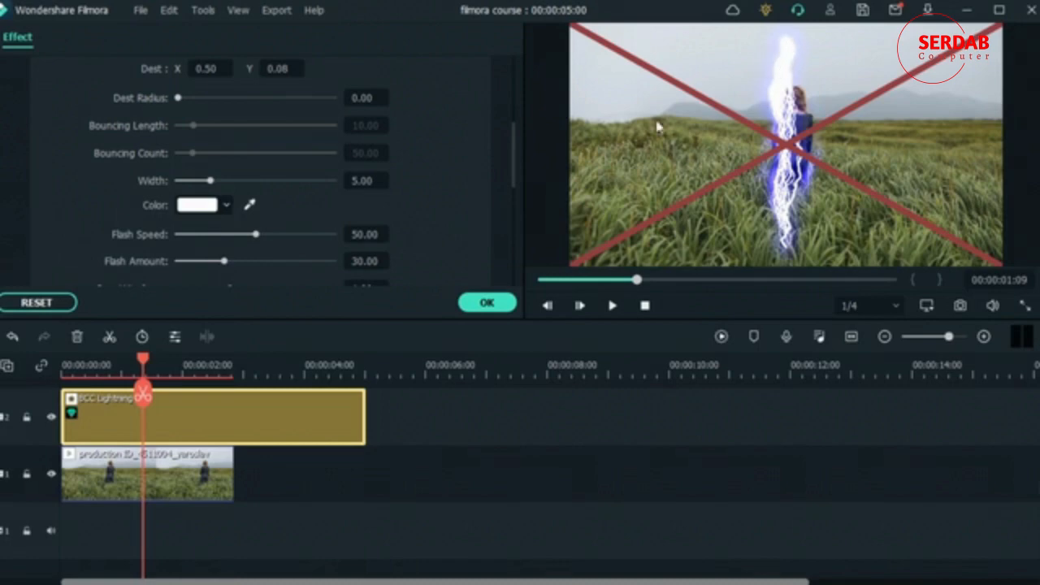
scroll(101, 158, "down", 5)
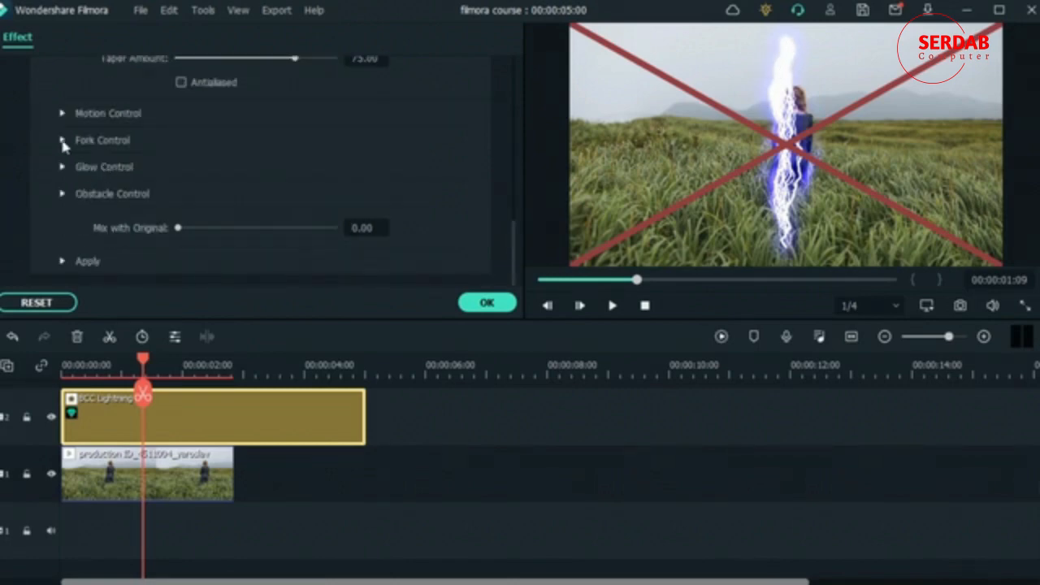
left_click(62, 113)
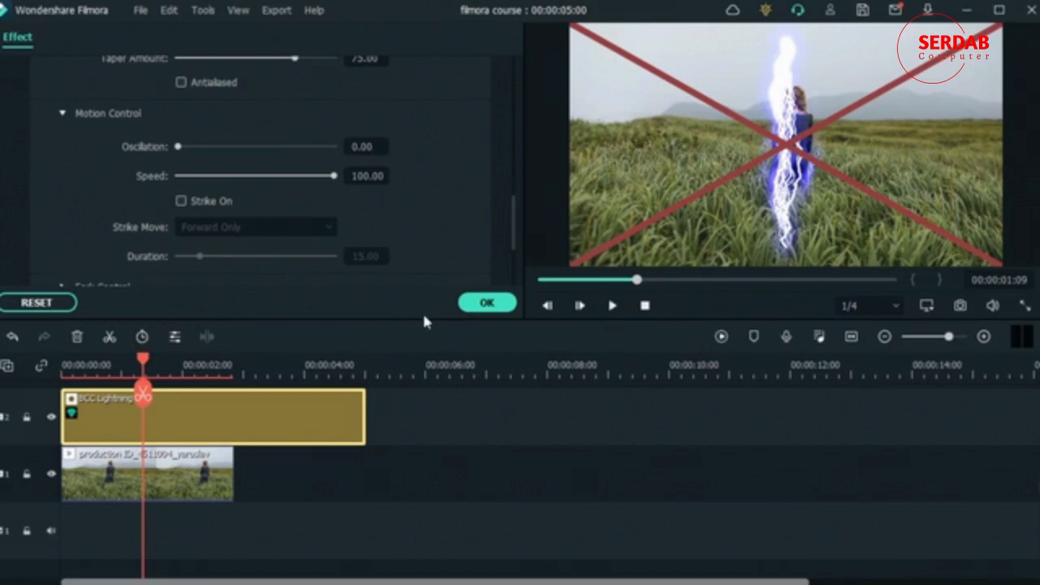
- Accept the BCC Lightning settings and delete the effect from track 2
left_click(487, 304)
left_click(283, 428)
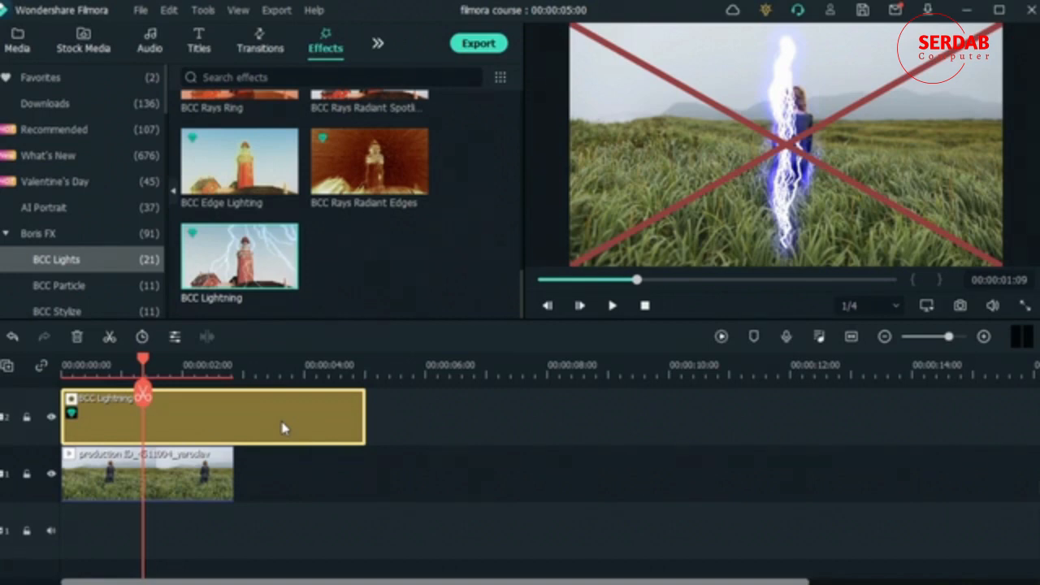
left_click(77, 336)
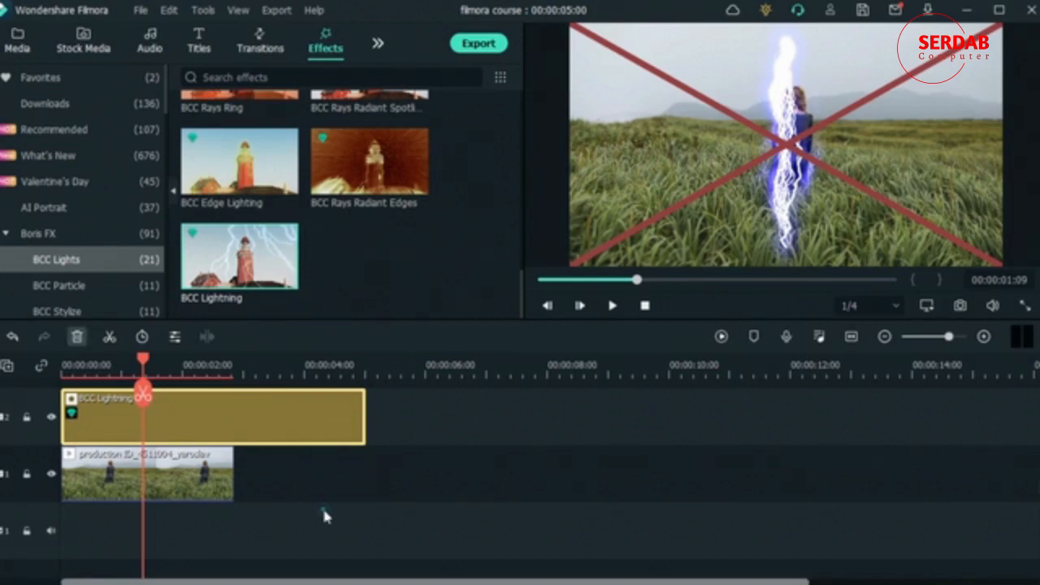